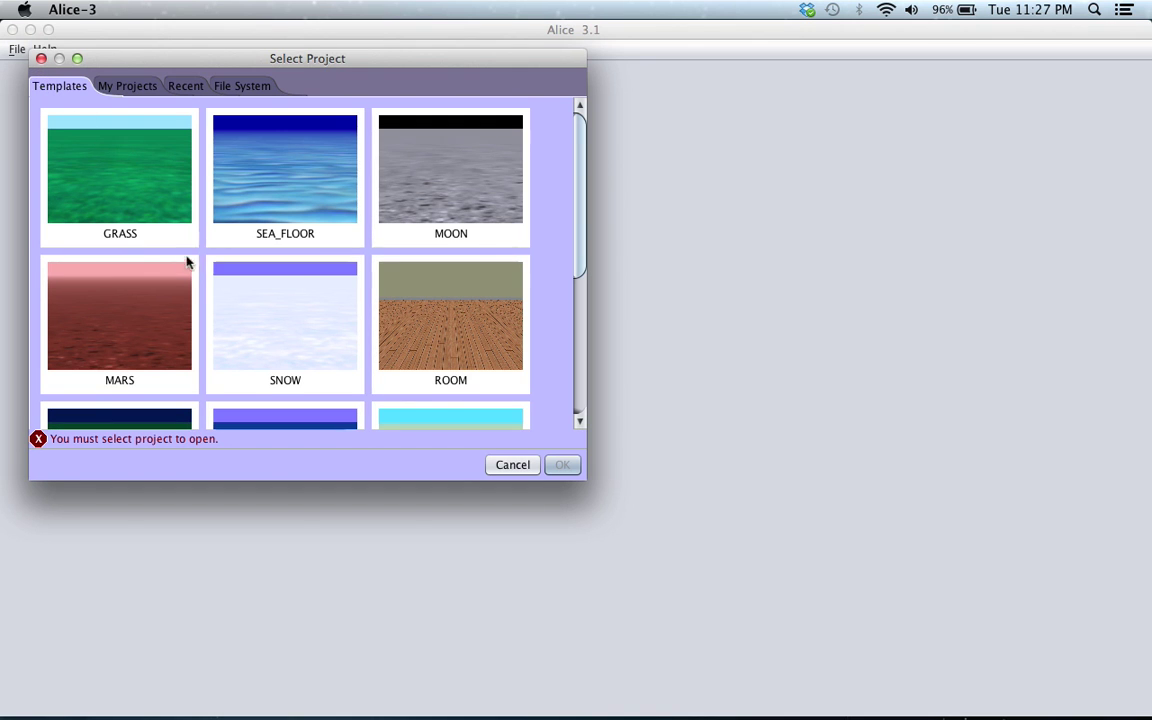
# Create a new project from the MARS template and open its scene setup
pyautogui.click(143, 344)
pyautogui.doubleClick(143, 344)
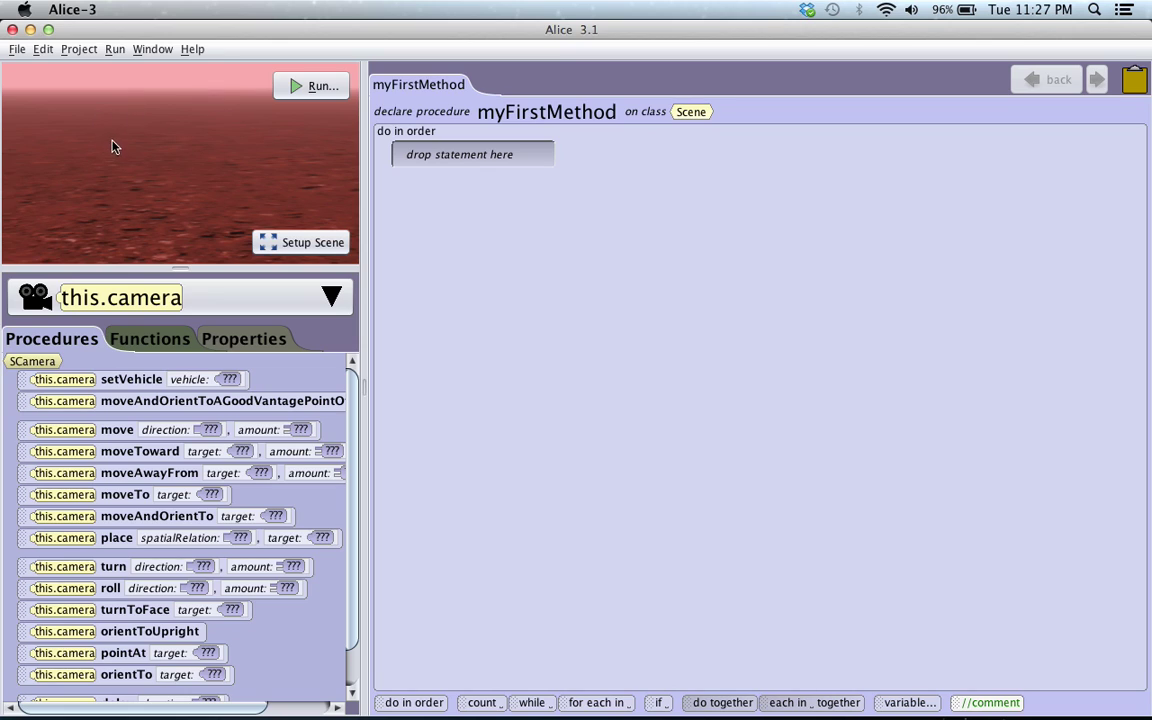
pyautogui.click(300, 243)
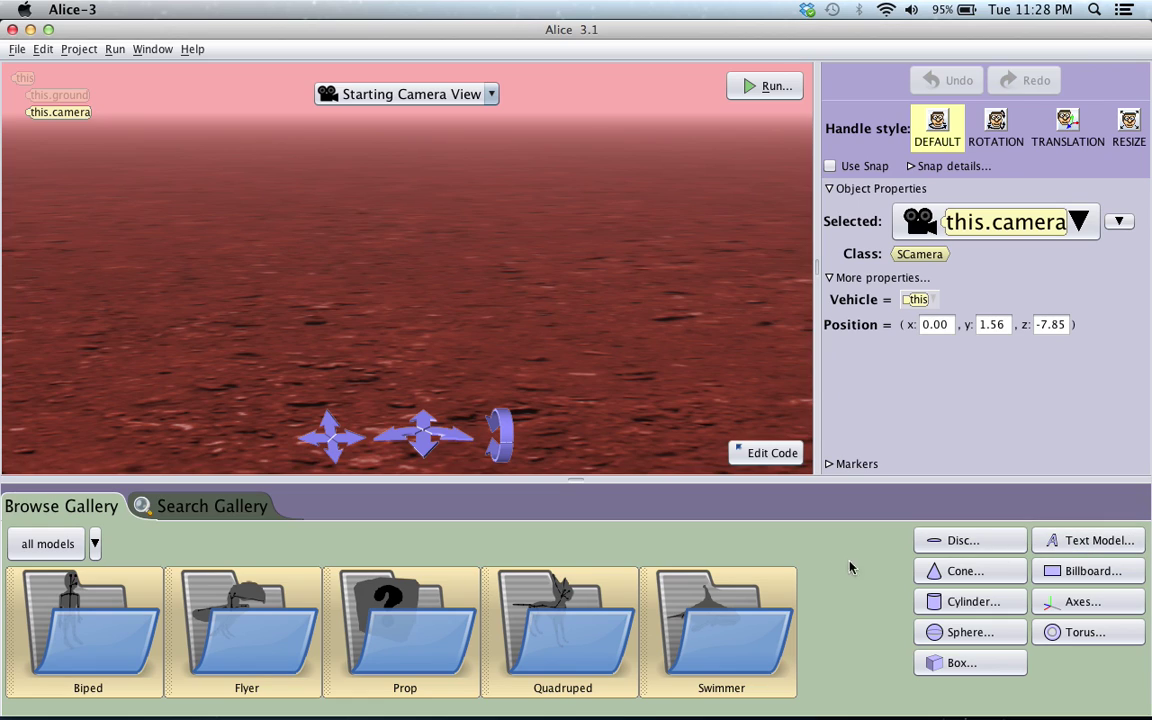
# Search the entire model gallery for "mars"
pyautogui.click(405, 632)
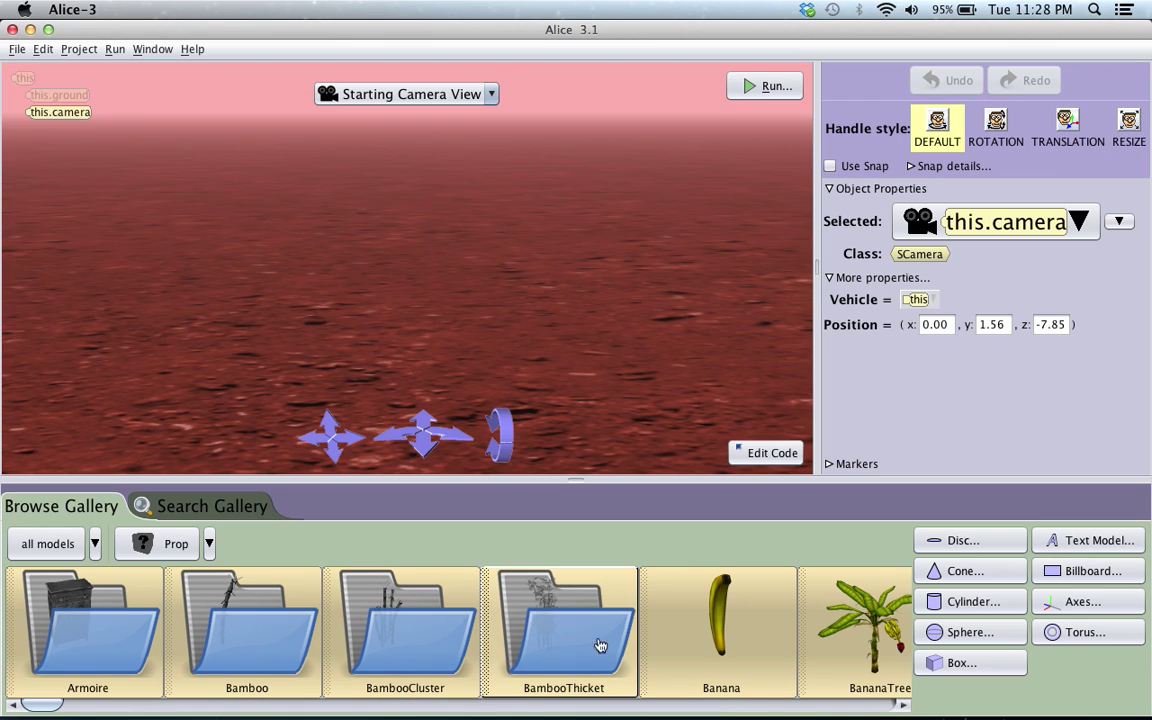
pyautogui.moveTo(45, 705); pyautogui.dragTo(112, 705)
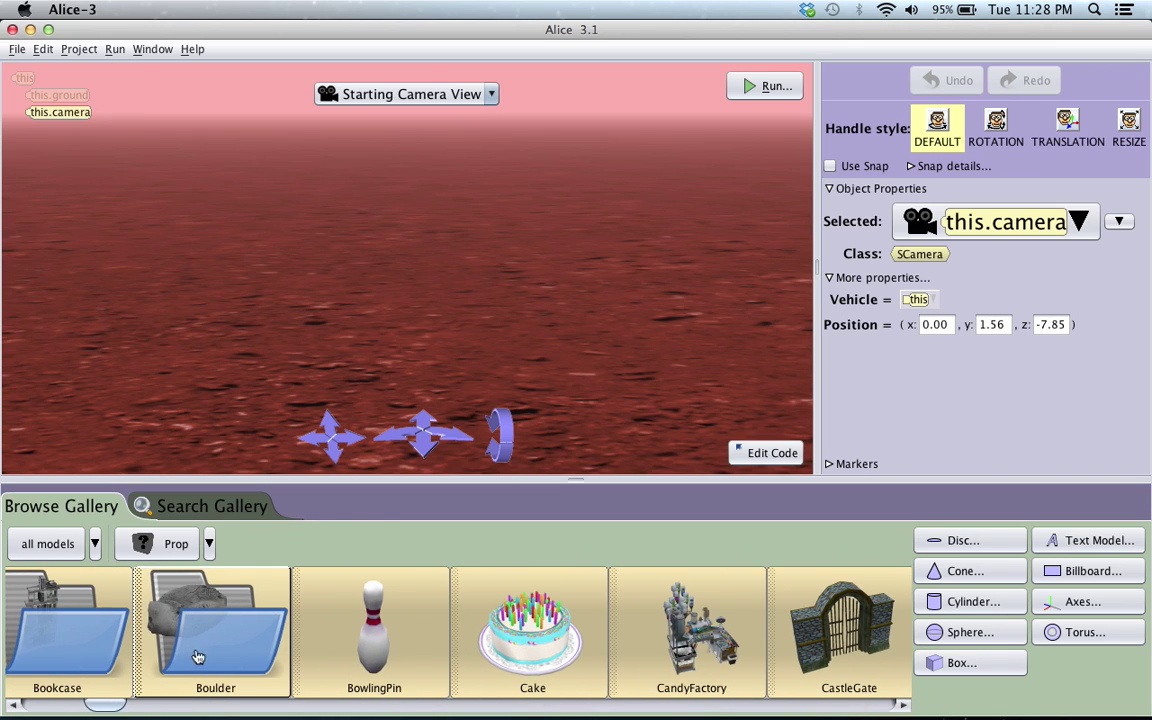
pyautogui.click(228, 508)
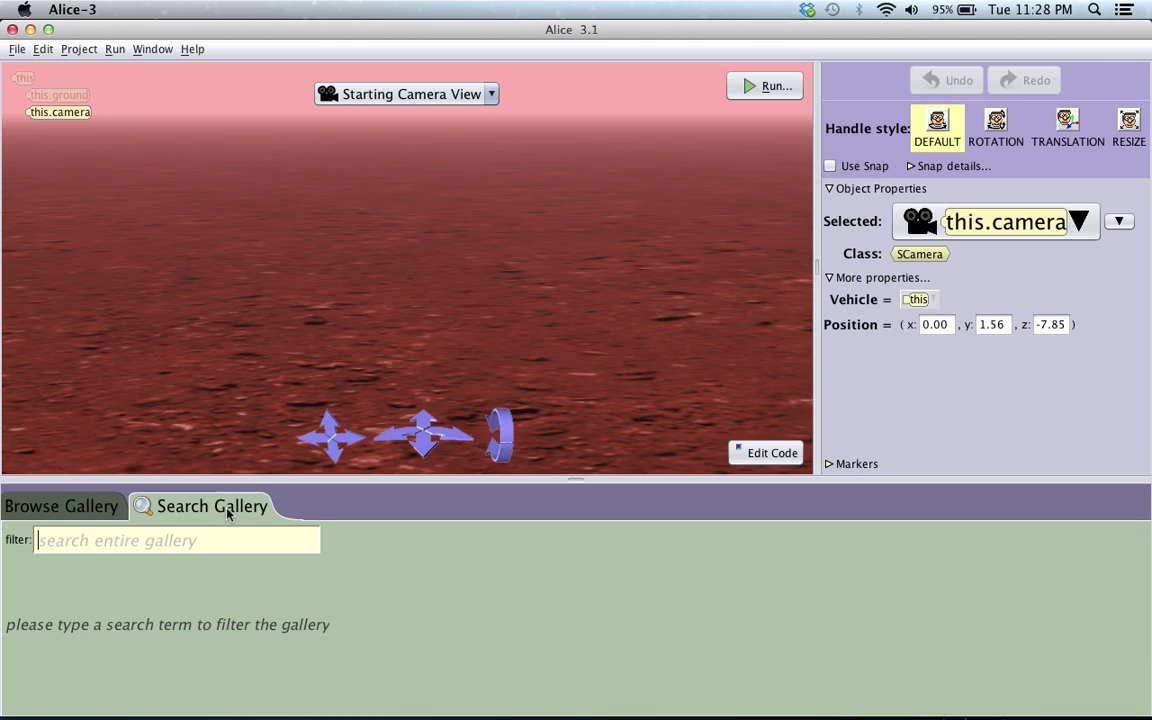
pyautogui.click(213, 540)
pyautogui.write('mars')
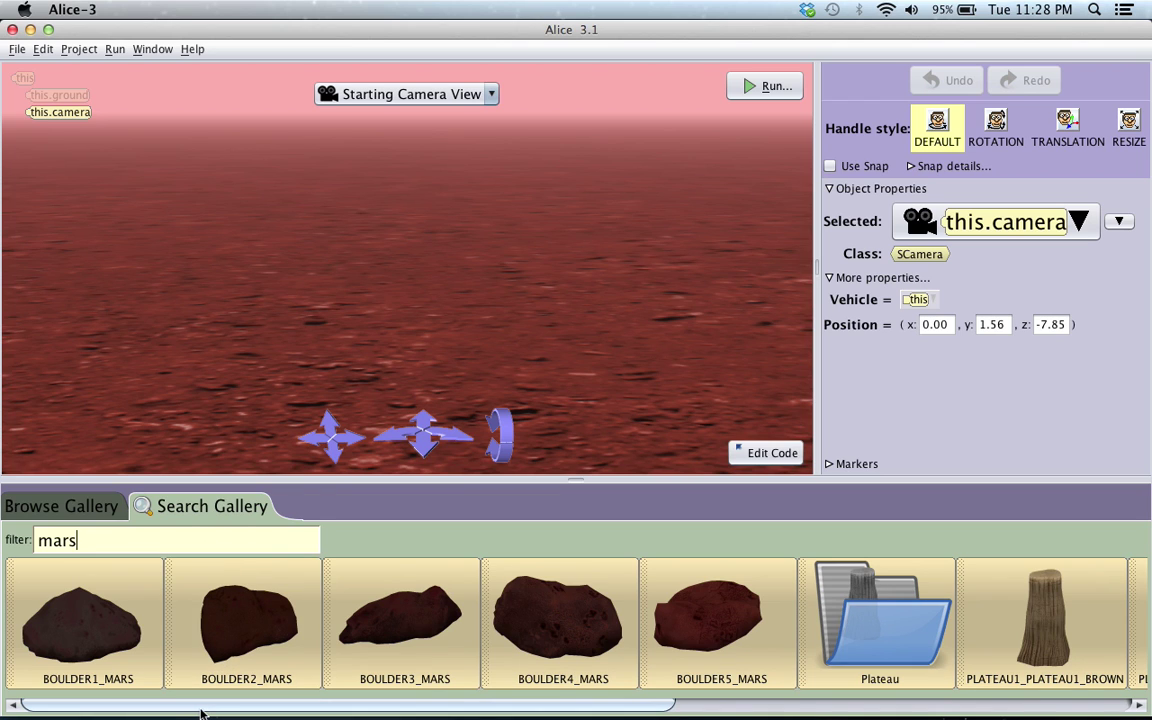
# Add a BOULDER1_MARS object to the scene at about x 3.6, z 4.7, keeping the name boulder
pyautogui.moveTo(203, 712)
pyautogui.mouseDown()
pyautogui.moveTo(653, 713)
pyautogui.moveTo(198, 717)
pyautogui.mouseUp()
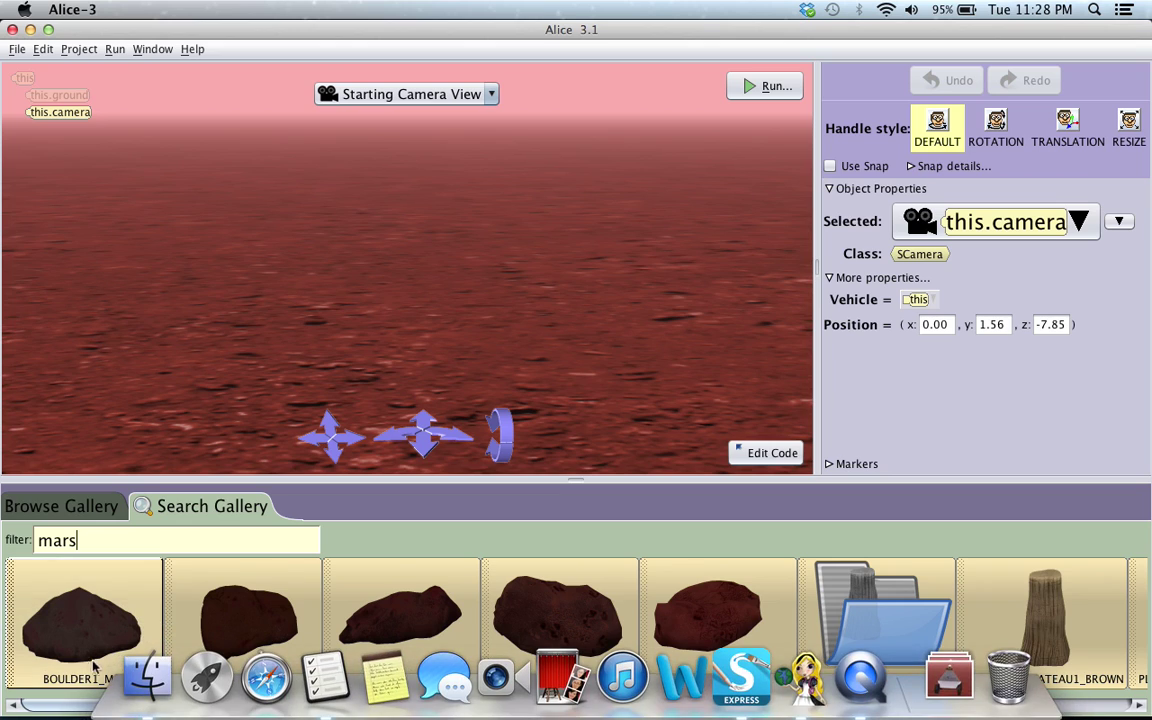
pyautogui.moveTo(92, 632); pyautogui.dragTo(175, 213)
pyautogui.click(811, 485)
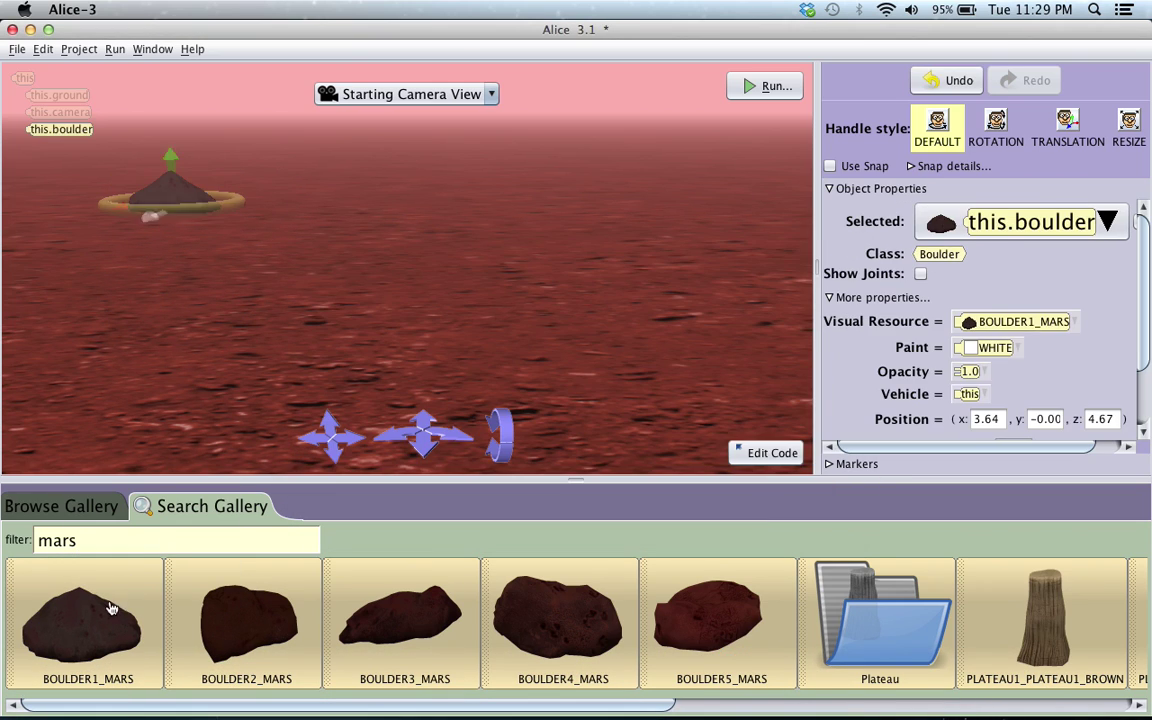
# Add a BOULDER2_MARS object named boulder2 across from the first boulder, at about x -3, z 1.8
pyautogui.moveTo(231, 617); pyautogui.dragTo(660, 246)
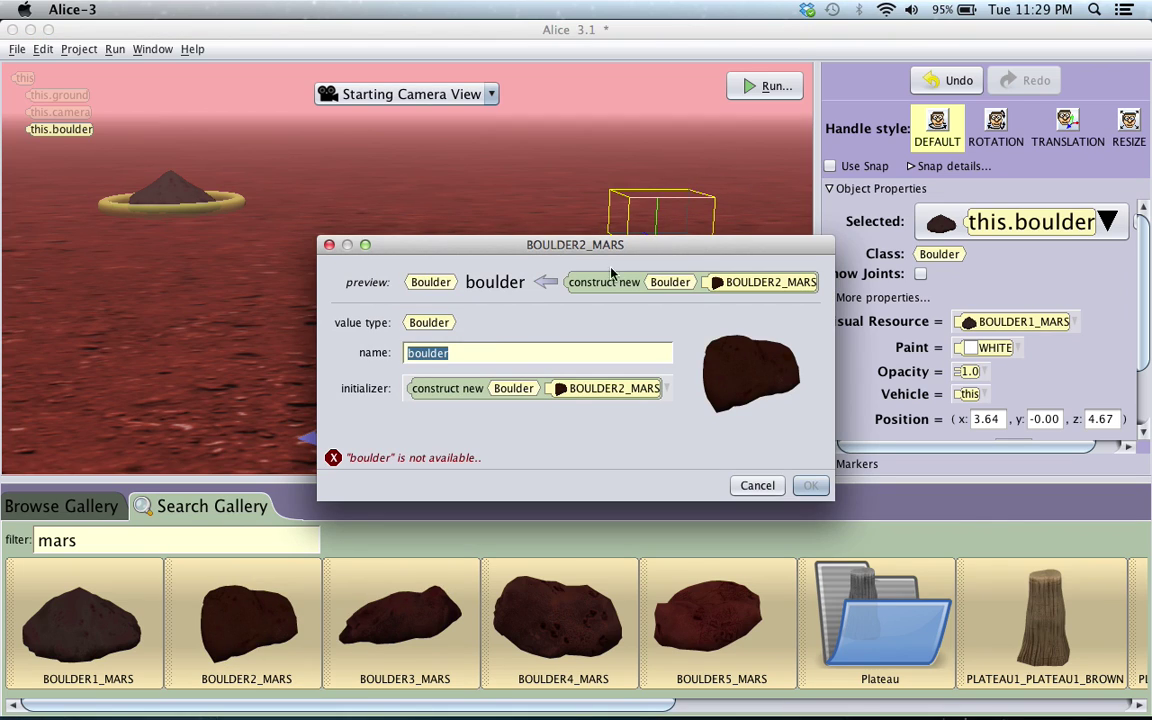
pyautogui.click(504, 352)
pyautogui.write('2')
pyautogui.press('Return')
# Add a BOULDER4_MARS object named boulder3 between the two existing boulders, at about x 0.6, z 1.9
pyautogui.moveTo(524, 622); pyautogui.dragTo(357, 240)
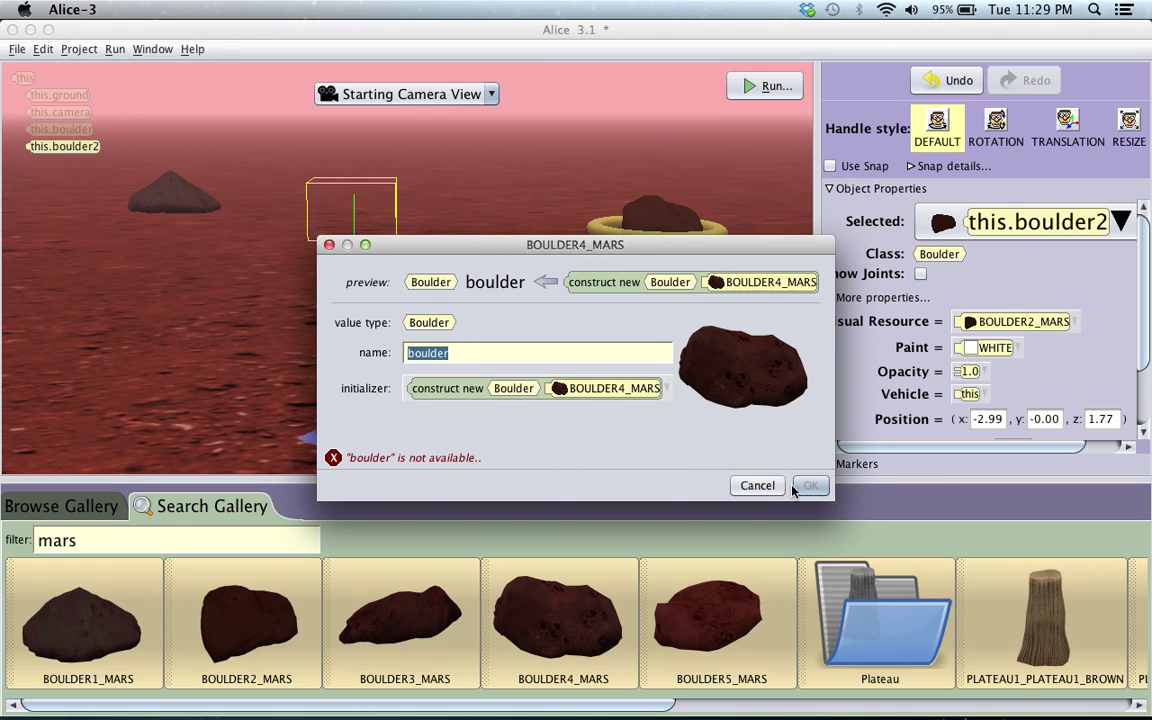
pyautogui.click(505, 358)
pyautogui.write('3')
pyautogui.press('Return')
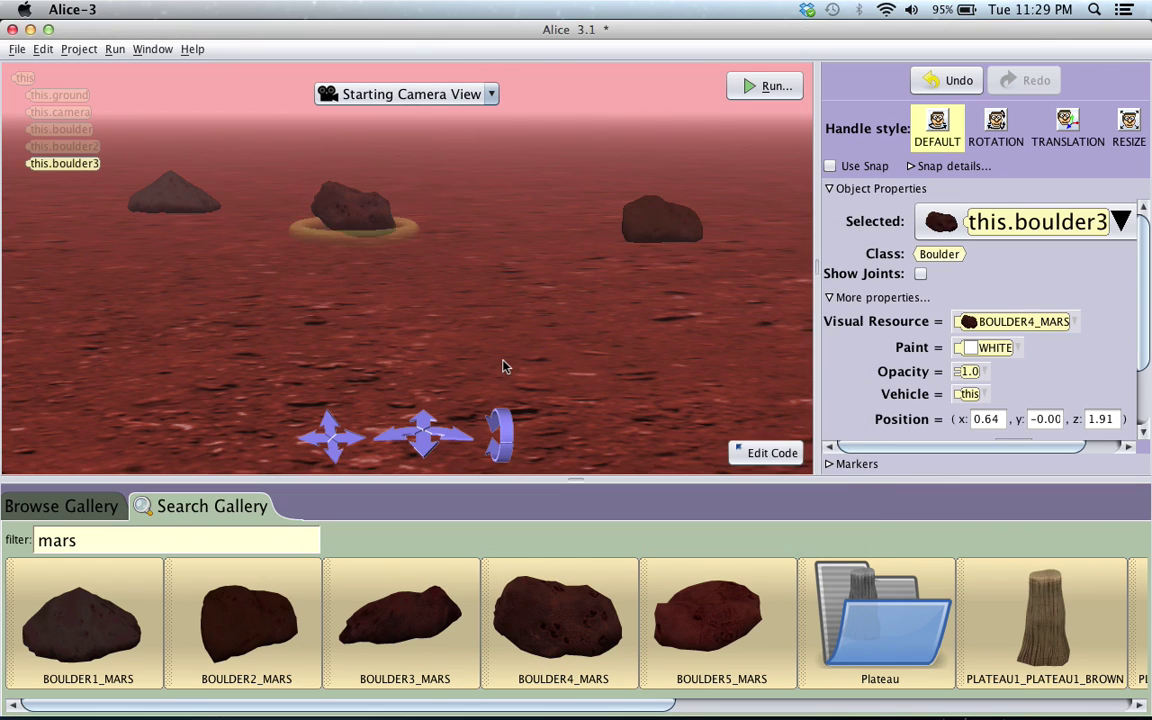
# Add a BOULDER5_MARS object named boulder5 in the foreground below boulder2, at about x -1.7, z -3.6
pyautogui.moveTo(707, 651); pyautogui.dragTo(700, 400)
pyautogui.click(542, 355)
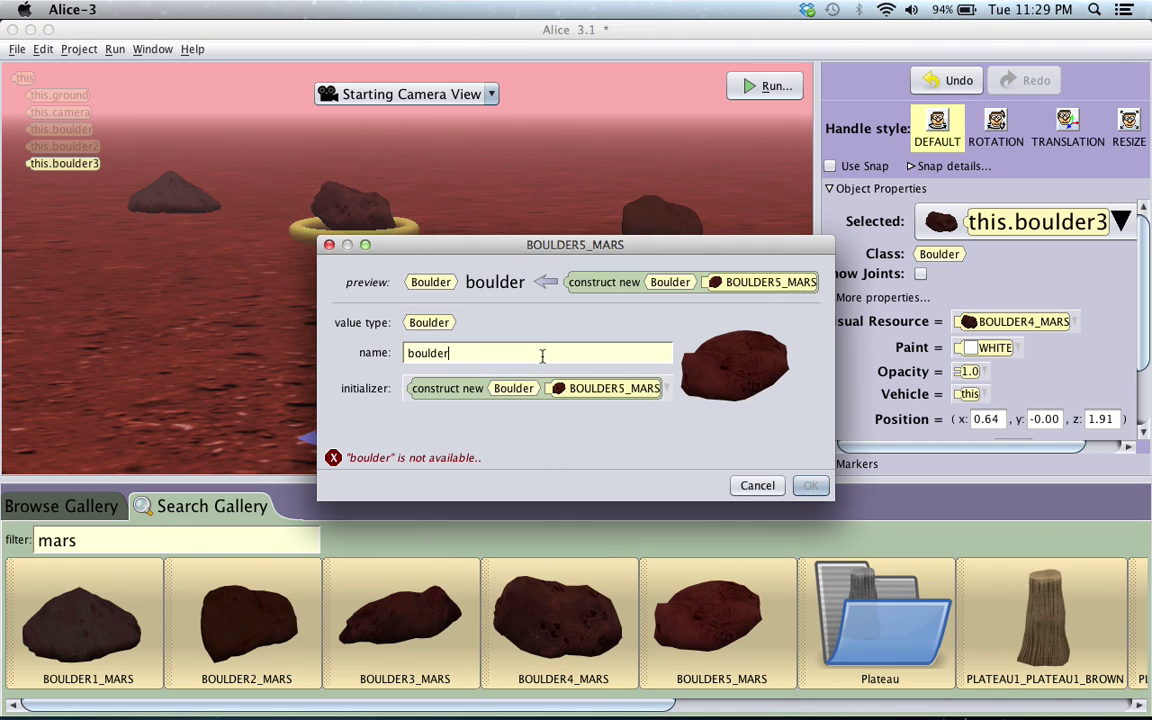
pyautogui.write('5')
pyautogui.press('Return')
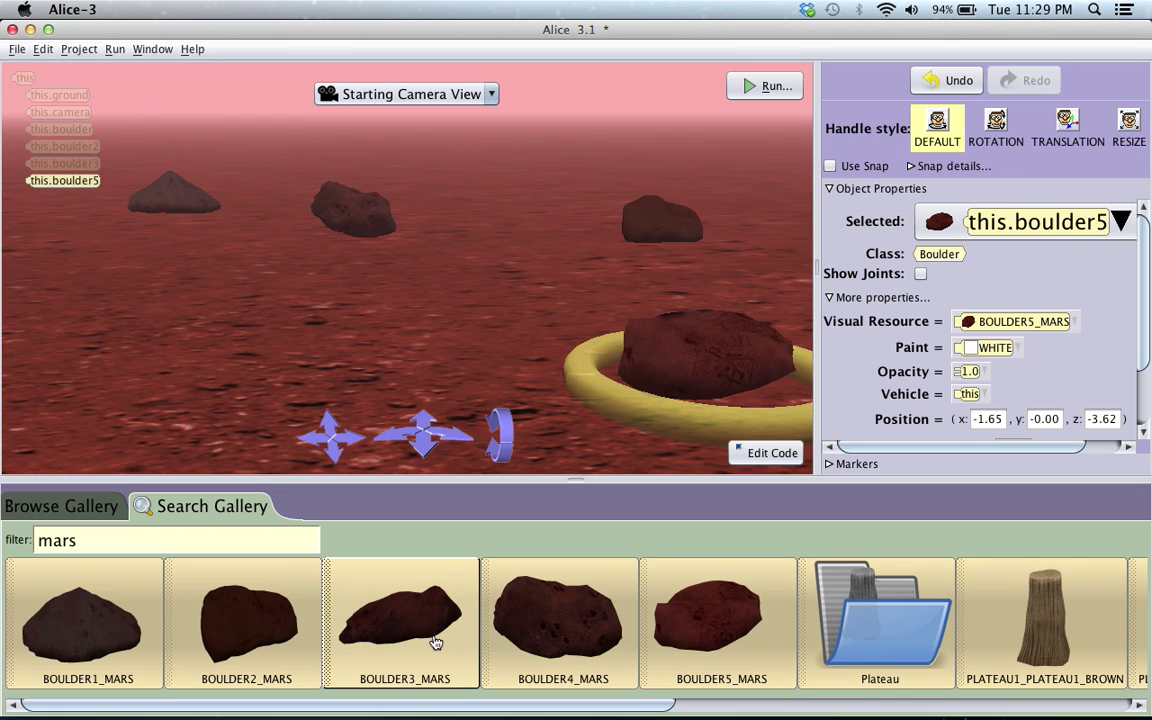
# Add a BOULDER3_MARS object named boulder6 in the foreground opposite boulder5, at about x 1.3, z -3.9
pyautogui.moveTo(435, 643); pyautogui.dragTo(149, 417)
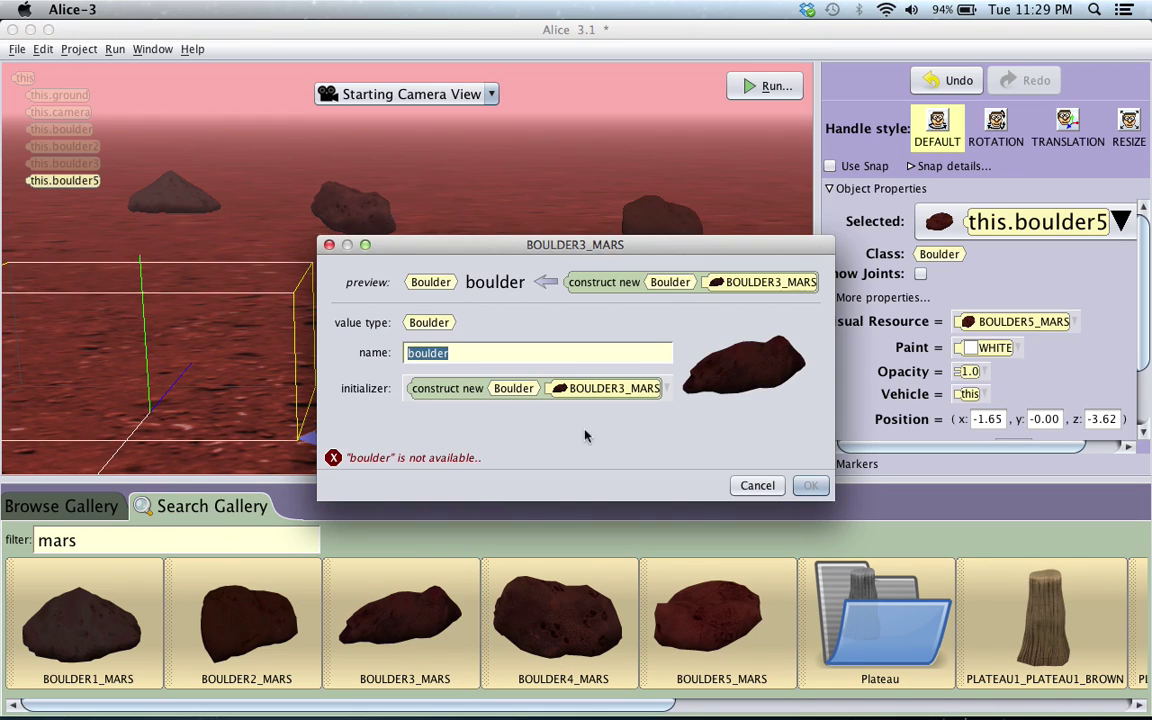
pyautogui.click(546, 357)
pyautogui.write('6')
pyautogui.click(810, 485)
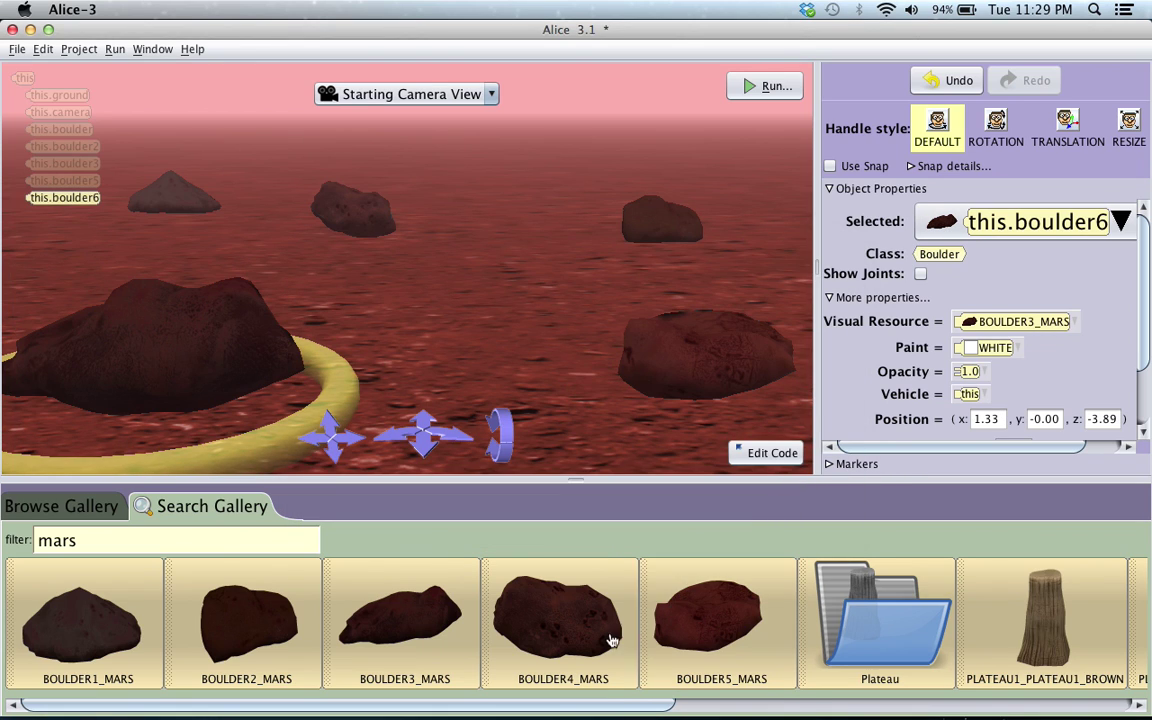
# Add a BOULDER4_MARS object named boulder7 in the far distance behind boulder2, at about x -8.8, z 19.6
pyautogui.moveTo(612, 640); pyautogui.dragTo(668, 170)
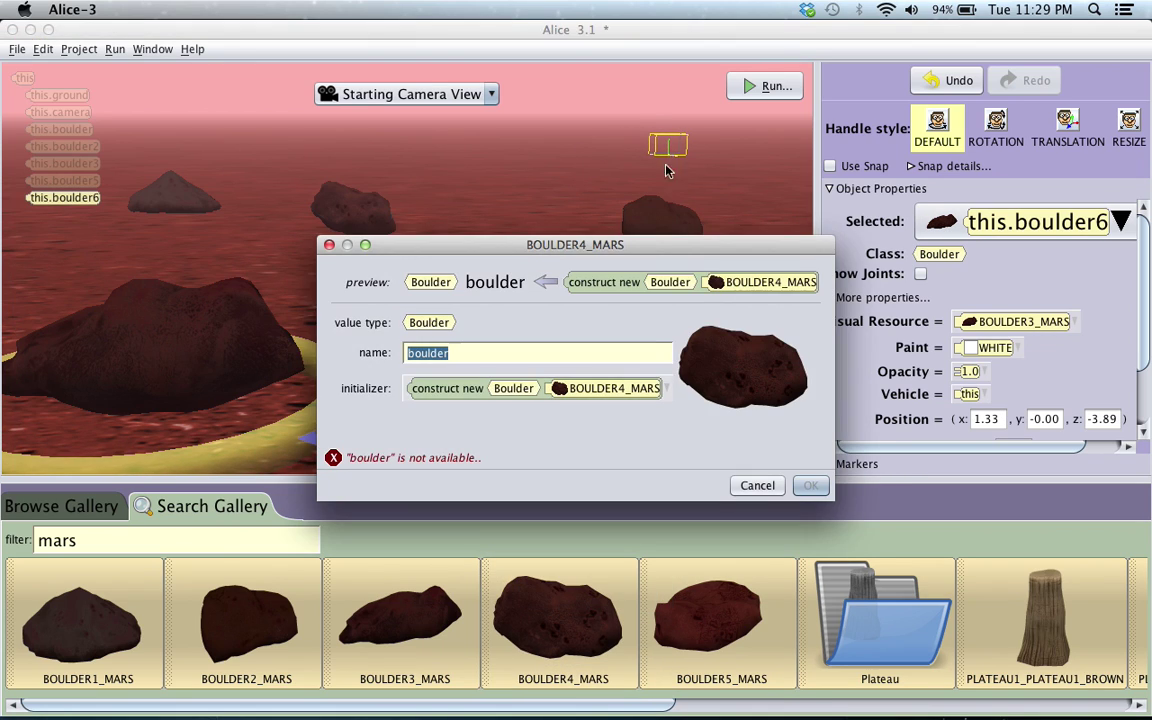
pyautogui.press('Left')
pyautogui.write('7')
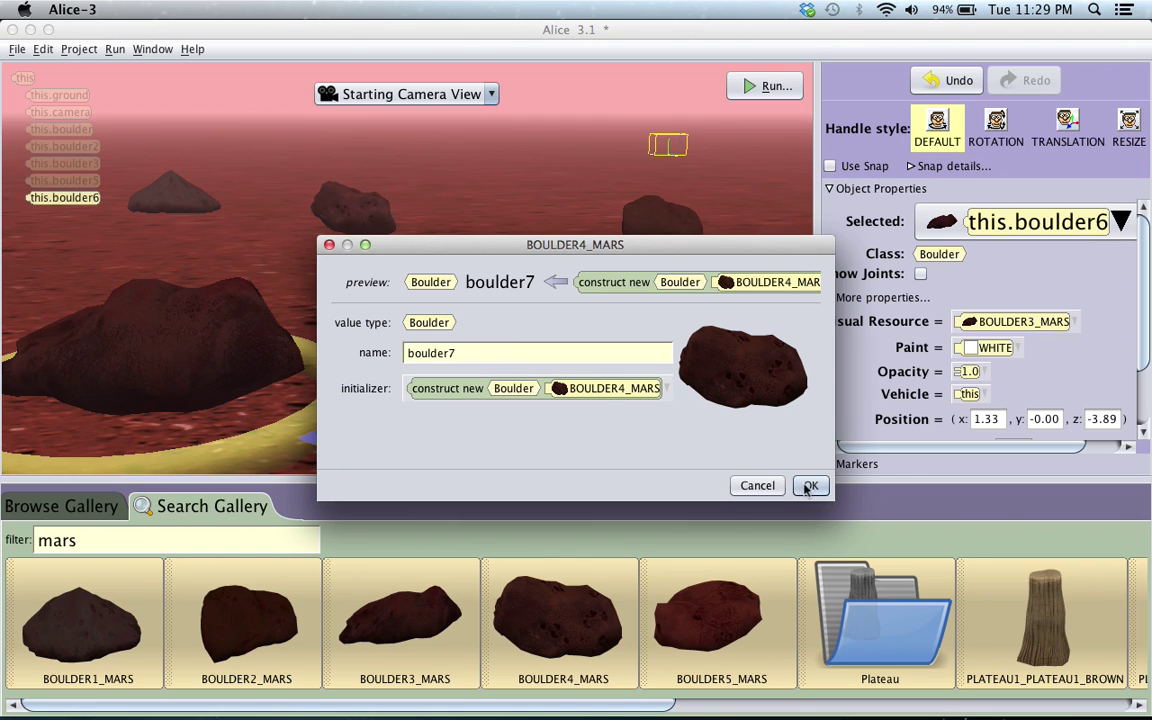
pyautogui.click(810, 485)
# Add a distant BOULDER5_MARS named boulder8 at about x -0.5, z 18.6, and move boulder7 nearer to it, to about x -5.3, z 18.4
pyautogui.moveTo(450, 329); pyautogui.dragTo(422, 150)
pyautogui.click(498, 352)
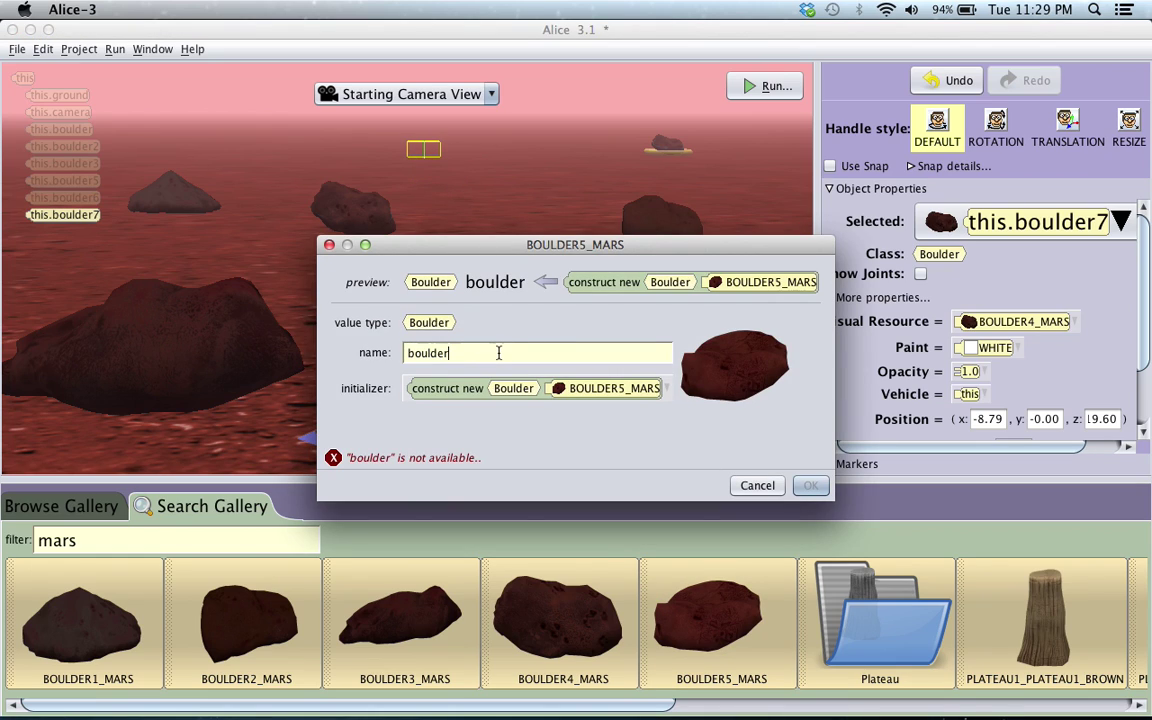
pyautogui.write('8')
pyautogui.click(810, 486)
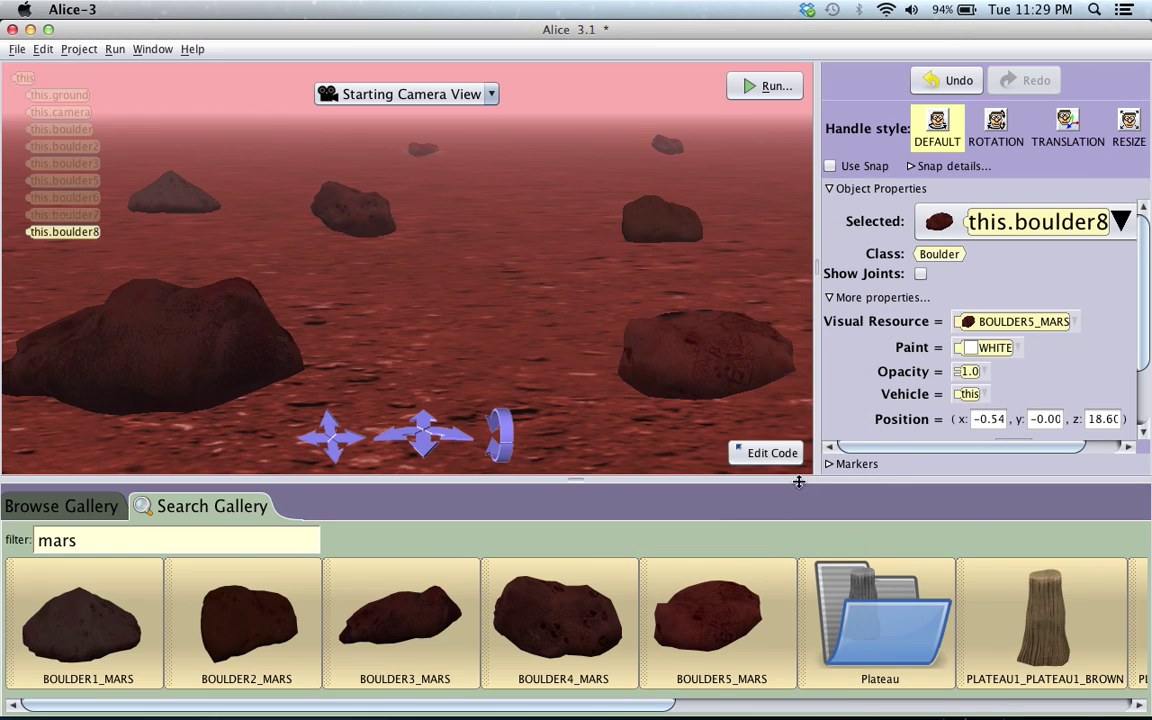
pyautogui.moveTo(667, 155); pyautogui.dragTo(577, 145)
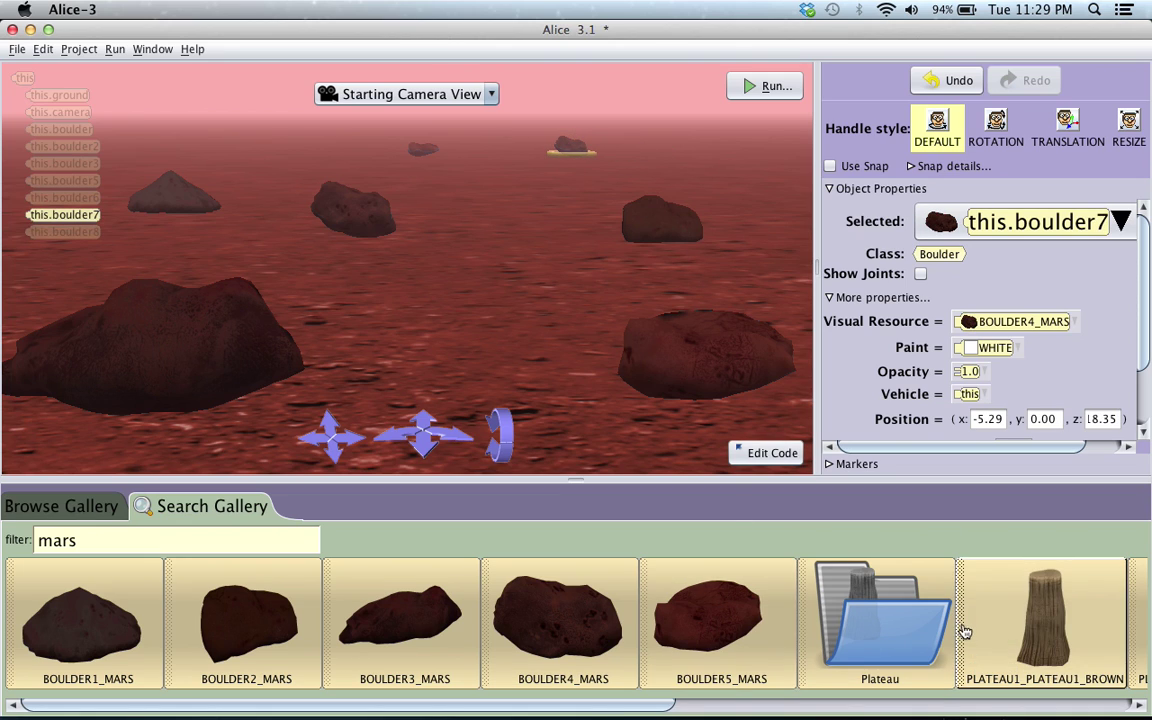
# Add a PLATEAU2_PLATEAU1_RED object behind boulder2, at about x -3.9, z 1.8, keeping the name plateau
pyautogui.moveTo(475, 708); pyautogui.dragTo(860, 700)
pyautogui.moveTo(839, 617); pyautogui.dragTo(733, 244)
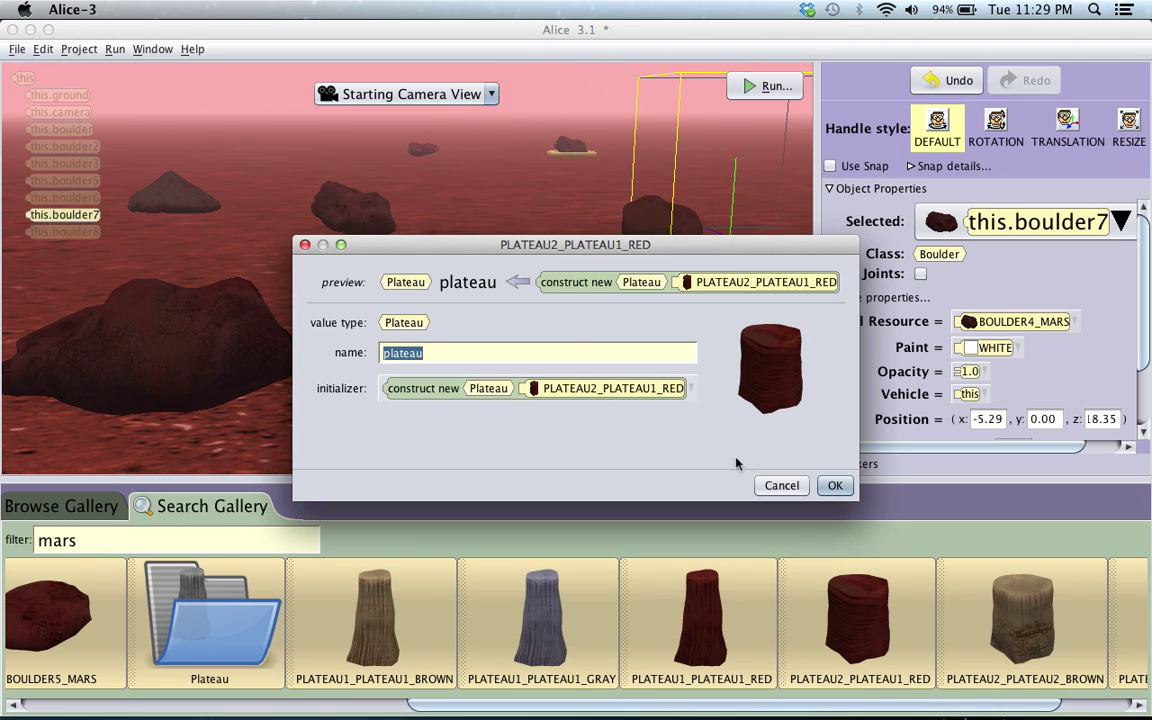
pyautogui.click(834, 490)
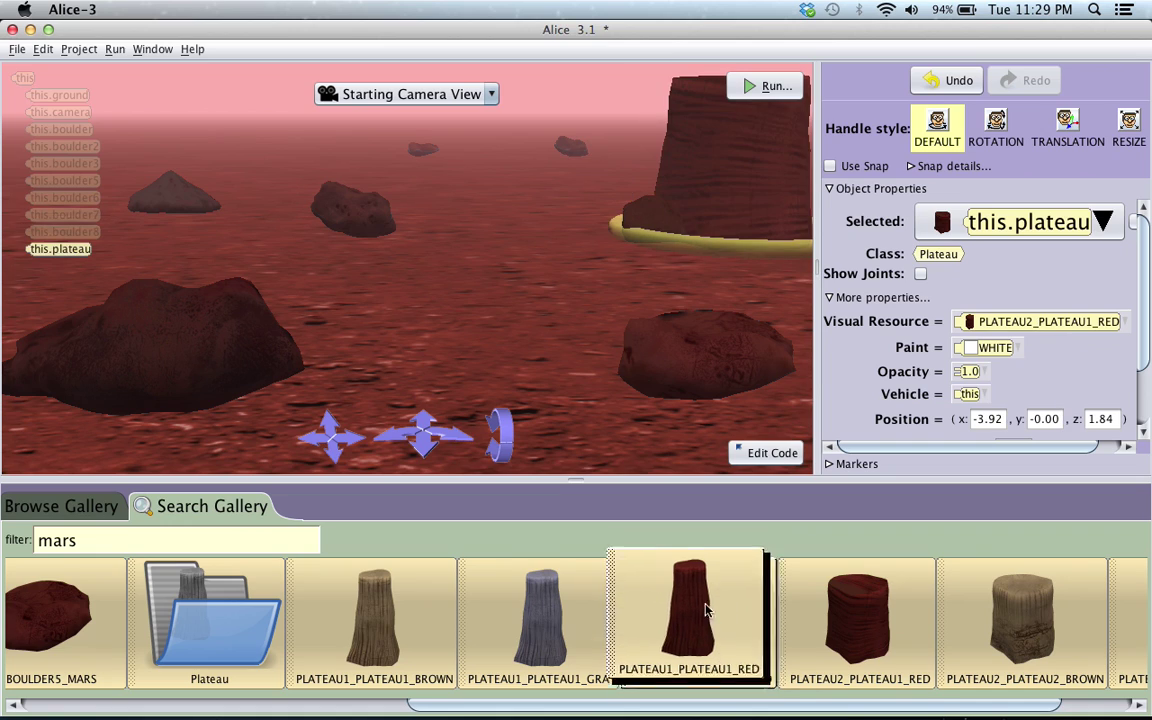
# Add a PLATEAU1_PLATEAU1_RED object named plateau2 in the foreground beside boulder6, at about x 1.9, z -4.4
pyautogui.moveTo(83, 367); pyautogui.dragTo(10, 412)
pyautogui.click(598, 357)
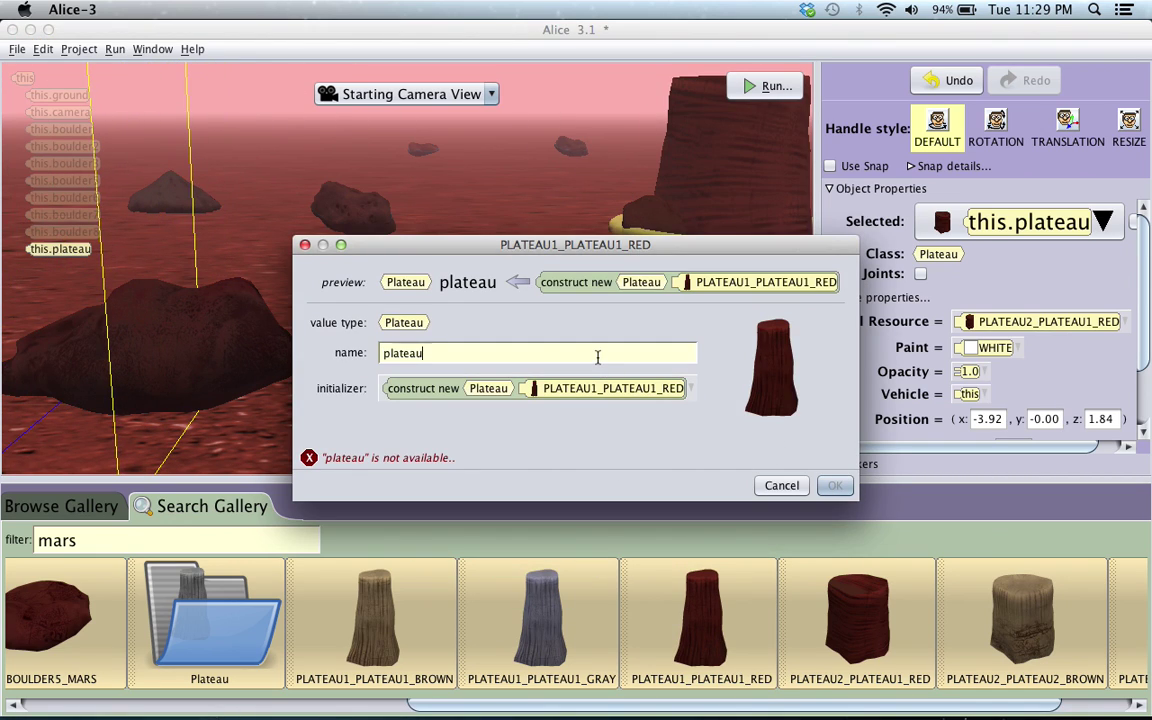
pyautogui.write('2')
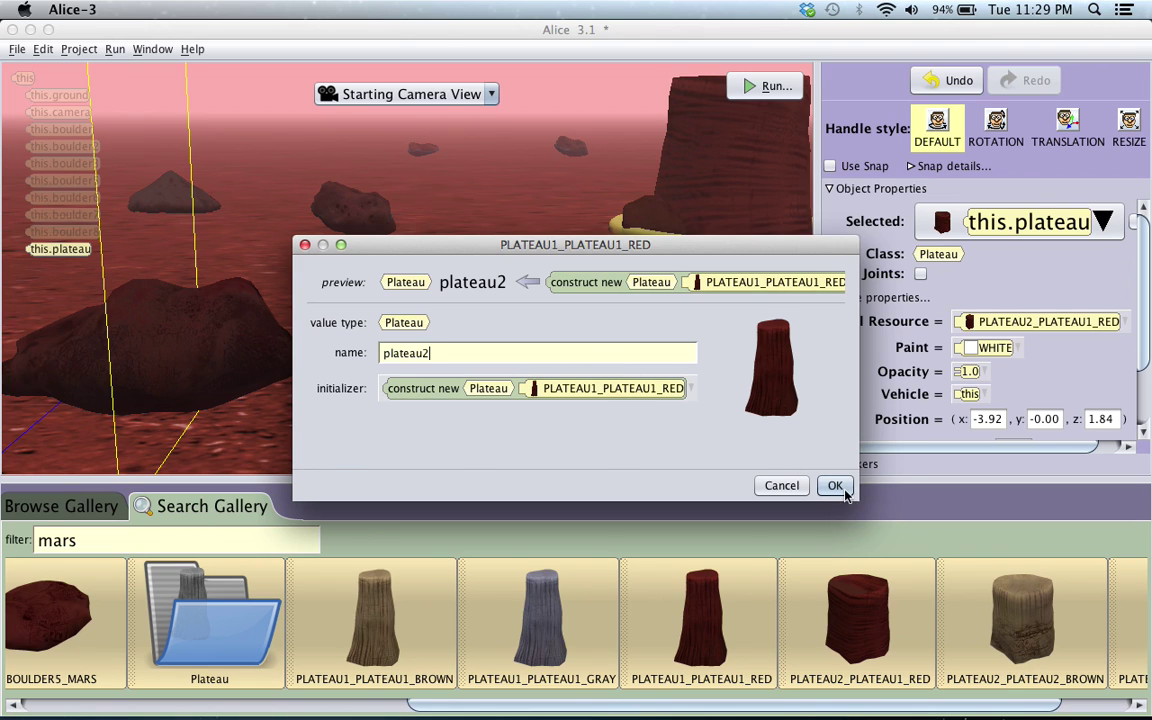
pyautogui.click(833, 485)
# Add a PLATEAU2_PLATEAU1_RED object named plateau3 in the background behind the first boulder, at about x 3.3, z 9.3
pyautogui.hscroll(3, 553, 708)
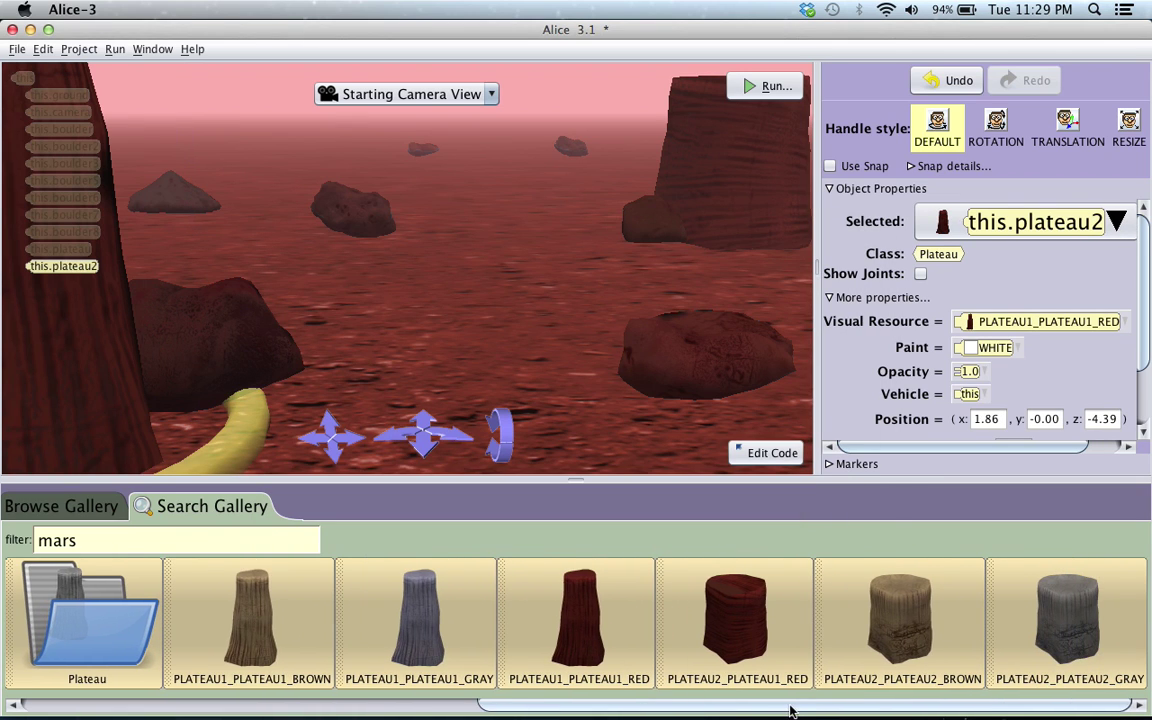
pyautogui.hscroll(-3, 789, 710)
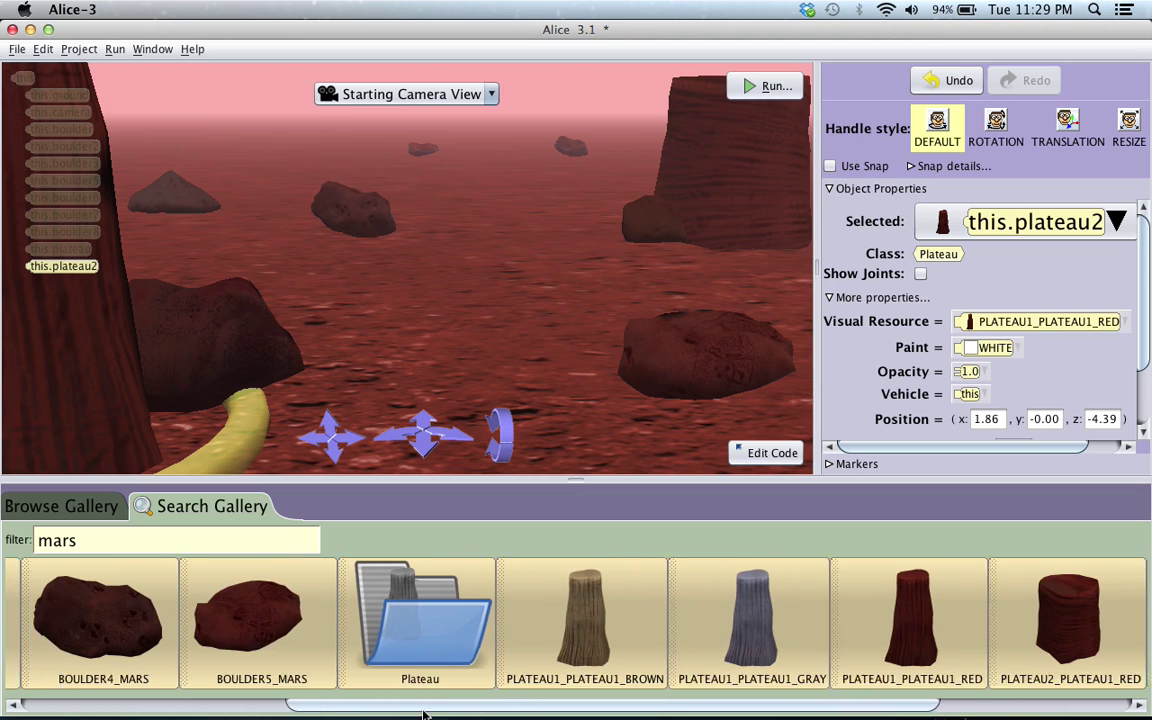
pyautogui.hscroll(3, 673, 708)
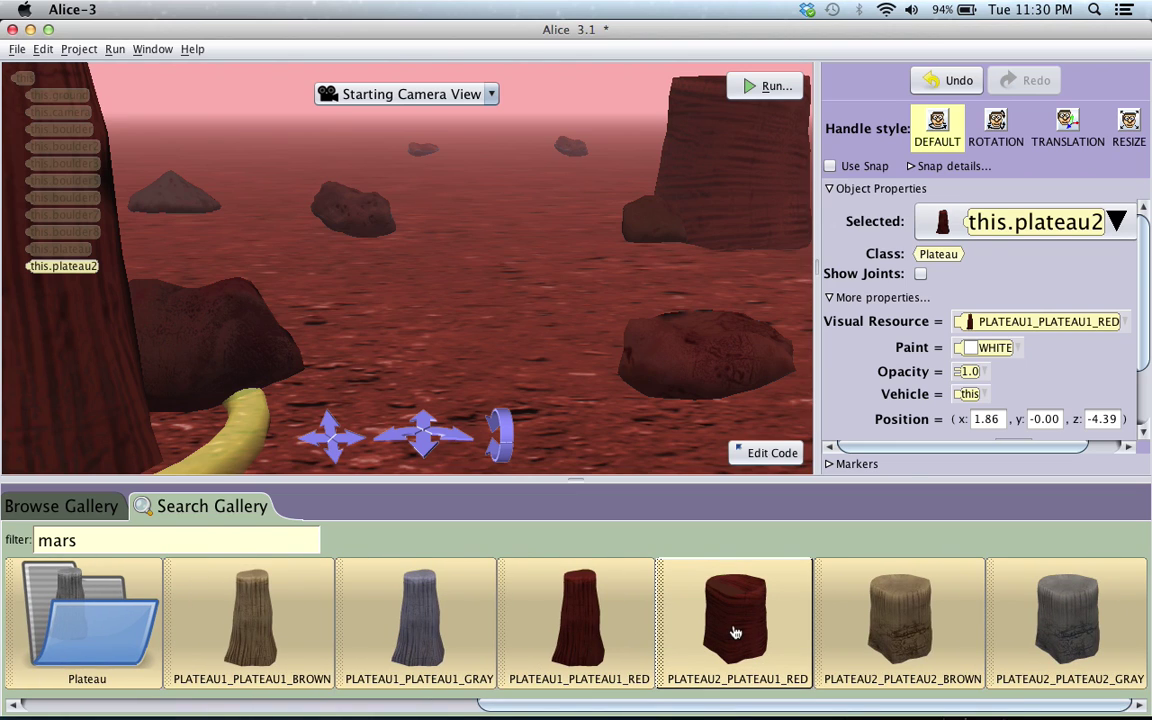
pyautogui.moveTo(735, 634); pyautogui.dragTo(255, 188)
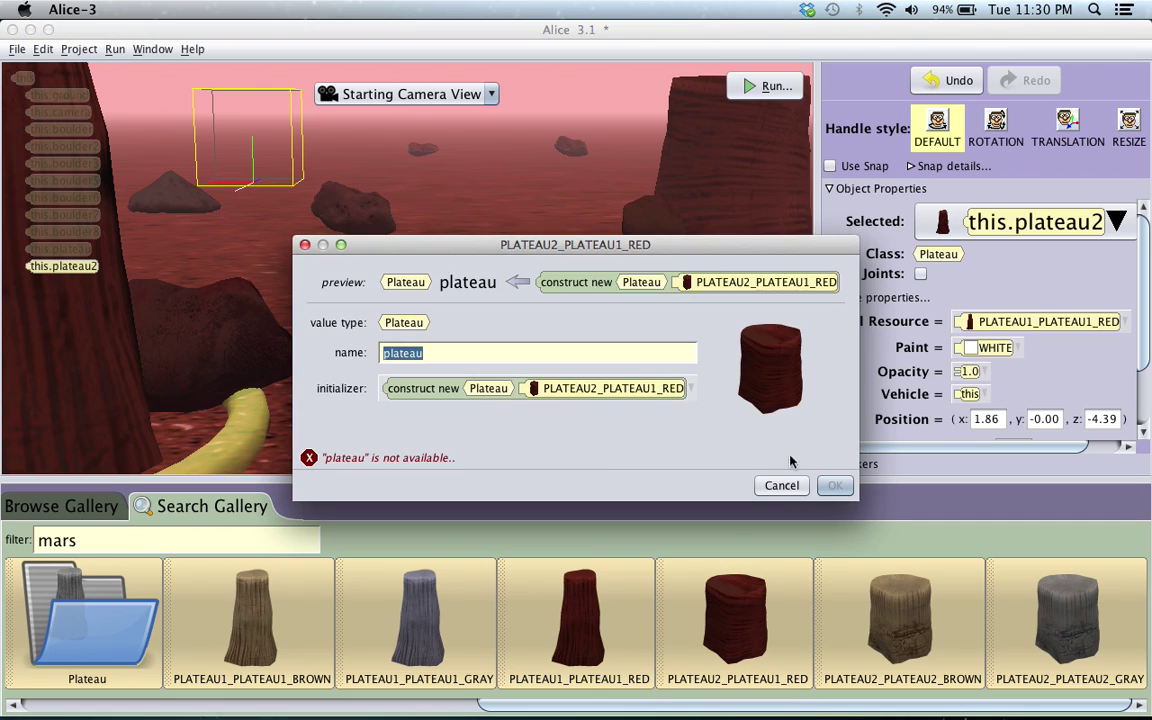
pyautogui.click(553, 353)
pyautogui.write('3')
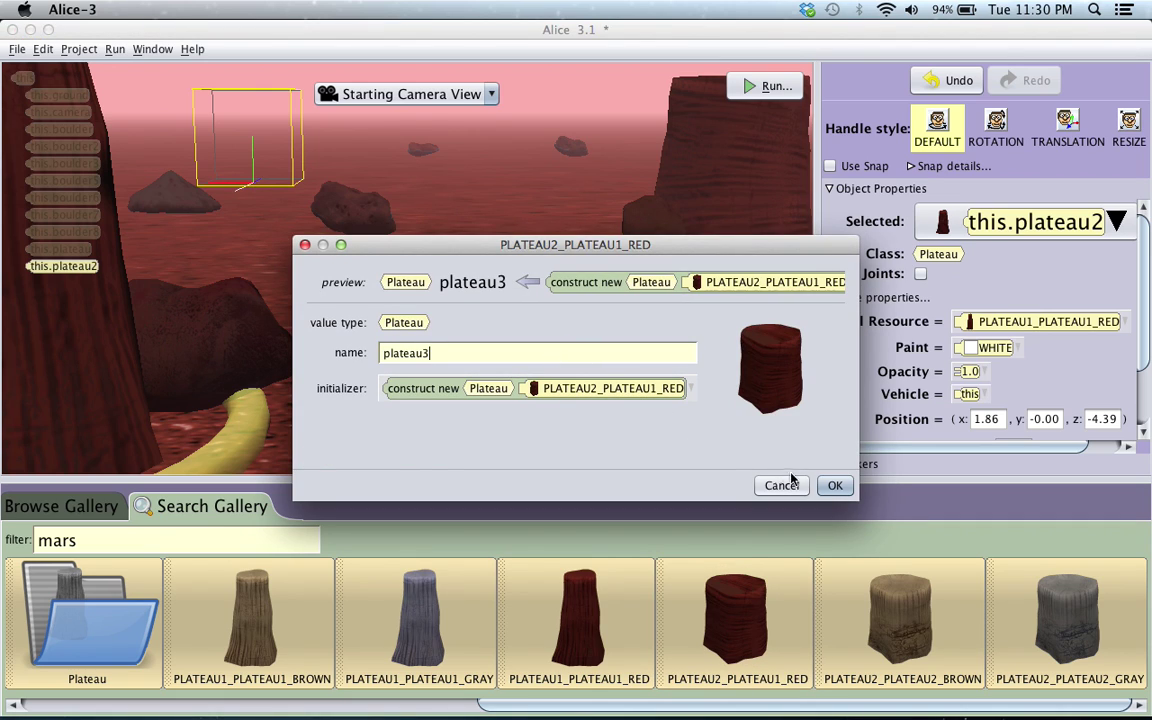
pyautogui.click(835, 485)
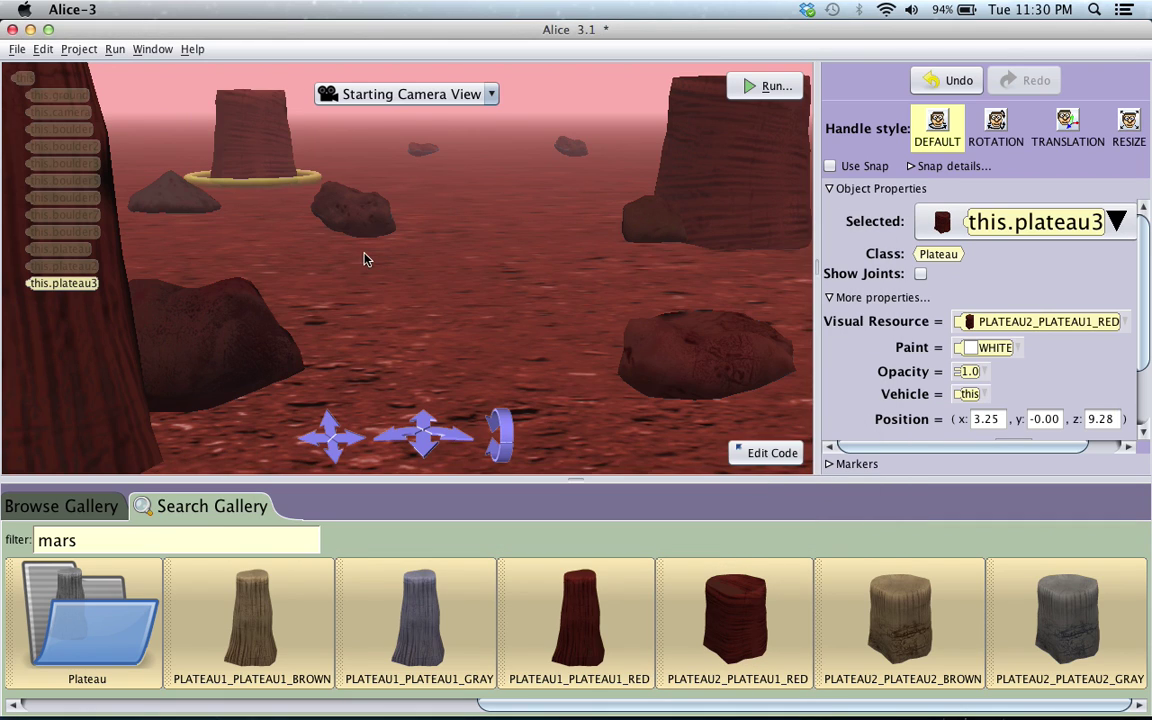
# Search the gallery for "tree" and add a TreeTrunk on the horizon behind boulder7, keeping the name treeTrunk
pyautogui.doubleClick(80, 540)
pyautogui.write('trees')
pyautogui.press('BackSpace')
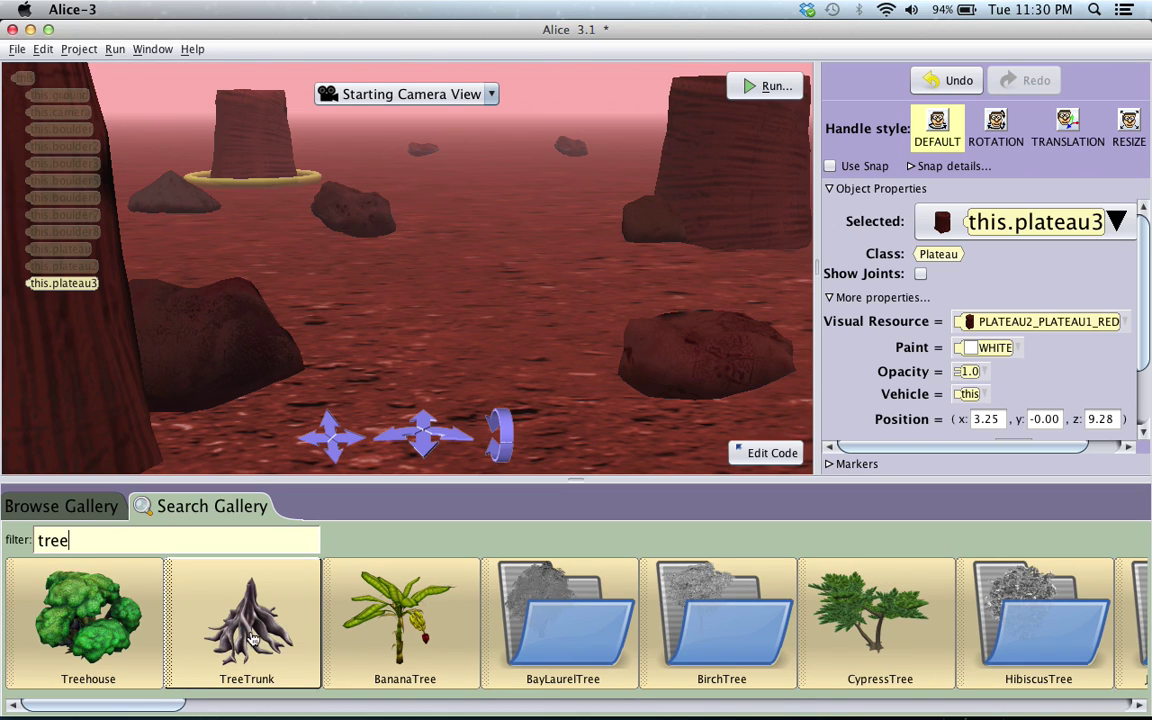
pyautogui.moveTo(253, 636); pyautogui.dragTo(568, 138)
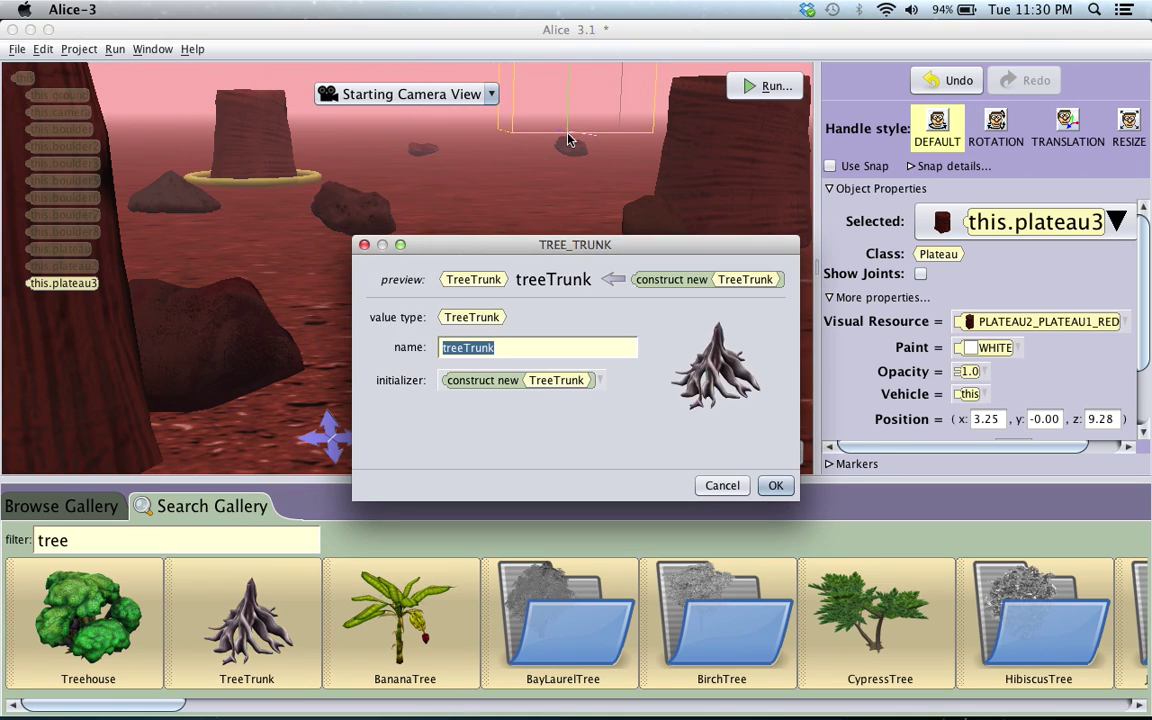
pyautogui.click(775, 485)
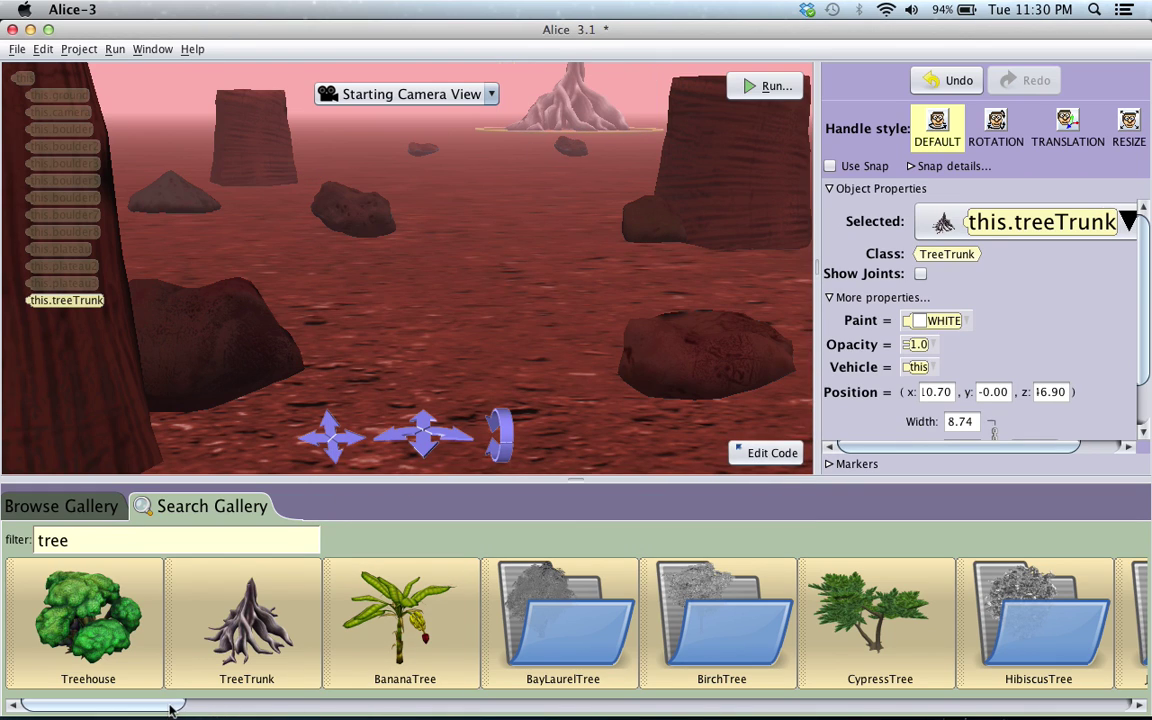
# Add a JoshuaTree in the background beside the small distant boulder, keeping the name joshuaTree, and set its paint to BROWN
pyautogui.moveTo(172, 705); pyautogui.dragTo(338, 710)
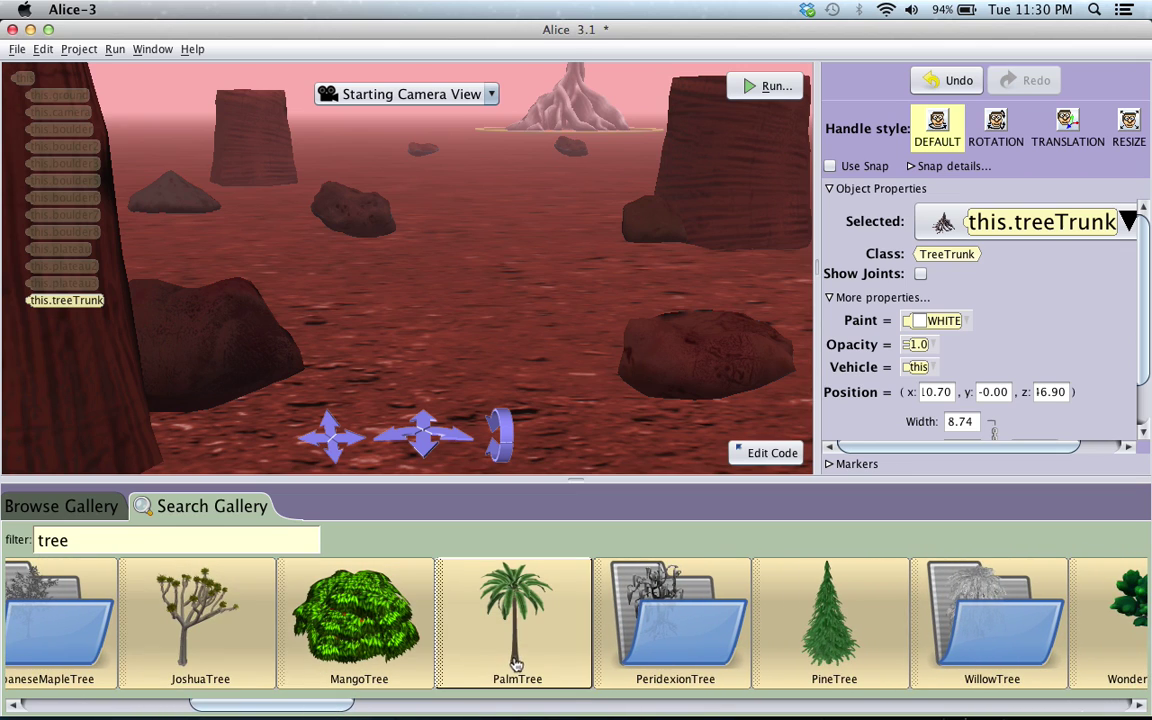
pyautogui.moveTo(268, 650); pyautogui.dragTo(398, 160)
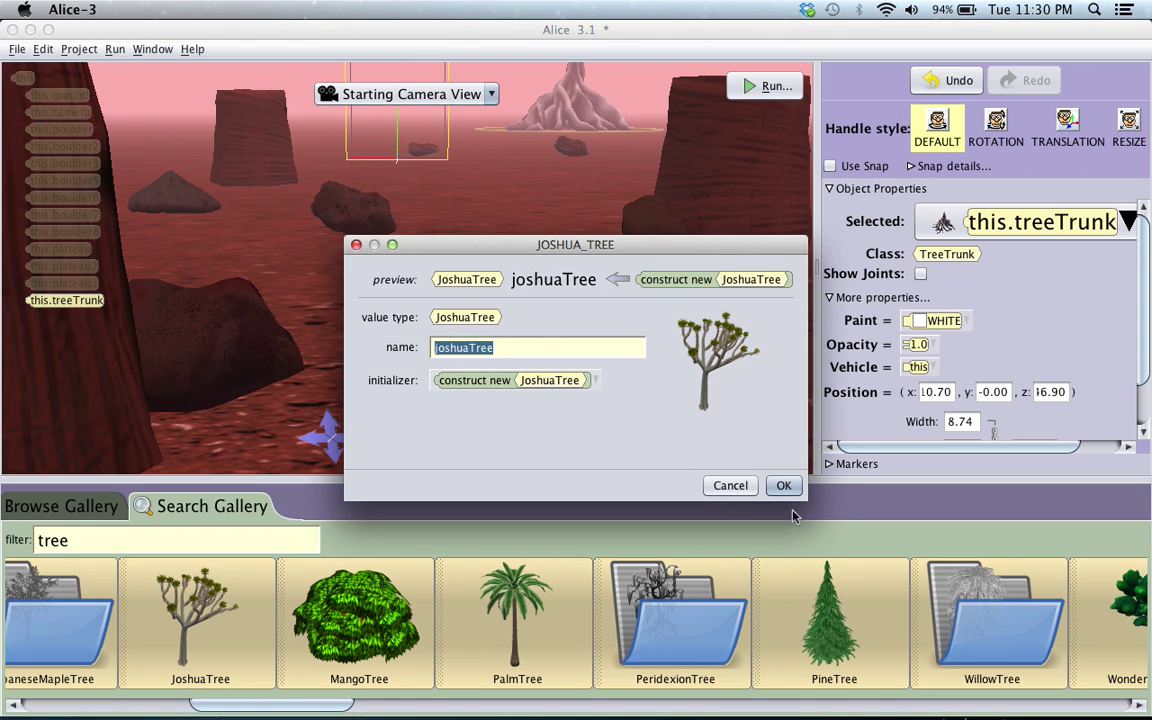
pyautogui.click(783, 485)
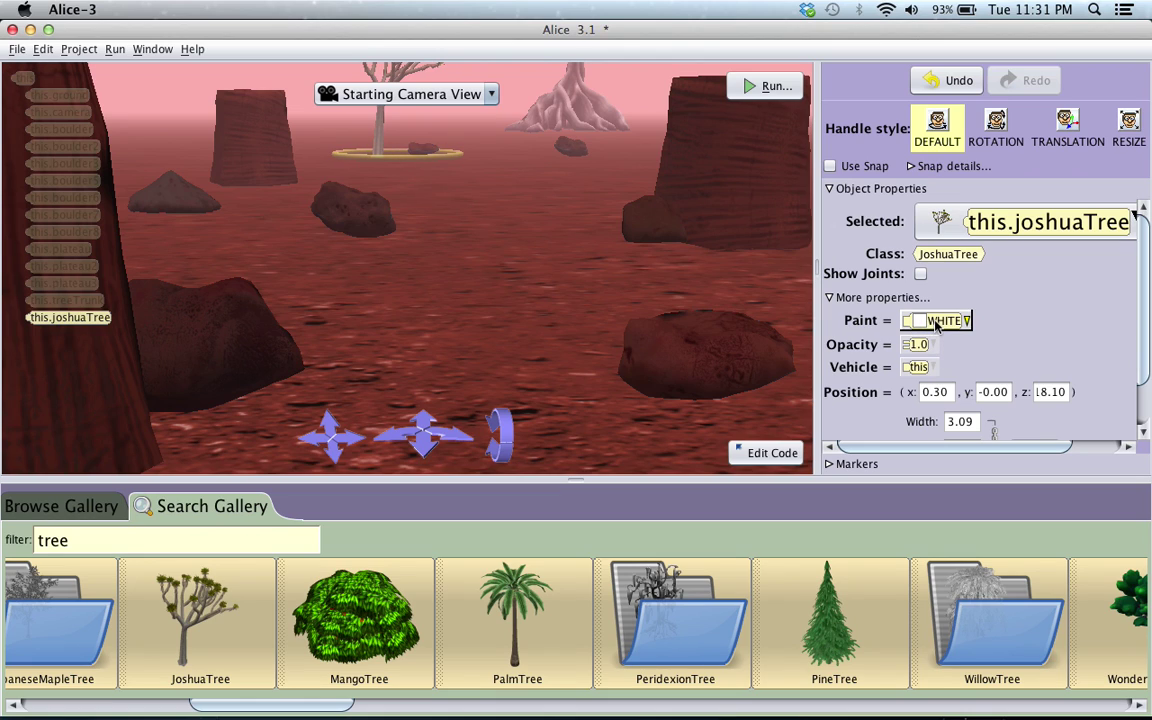
pyautogui.click(935, 321)
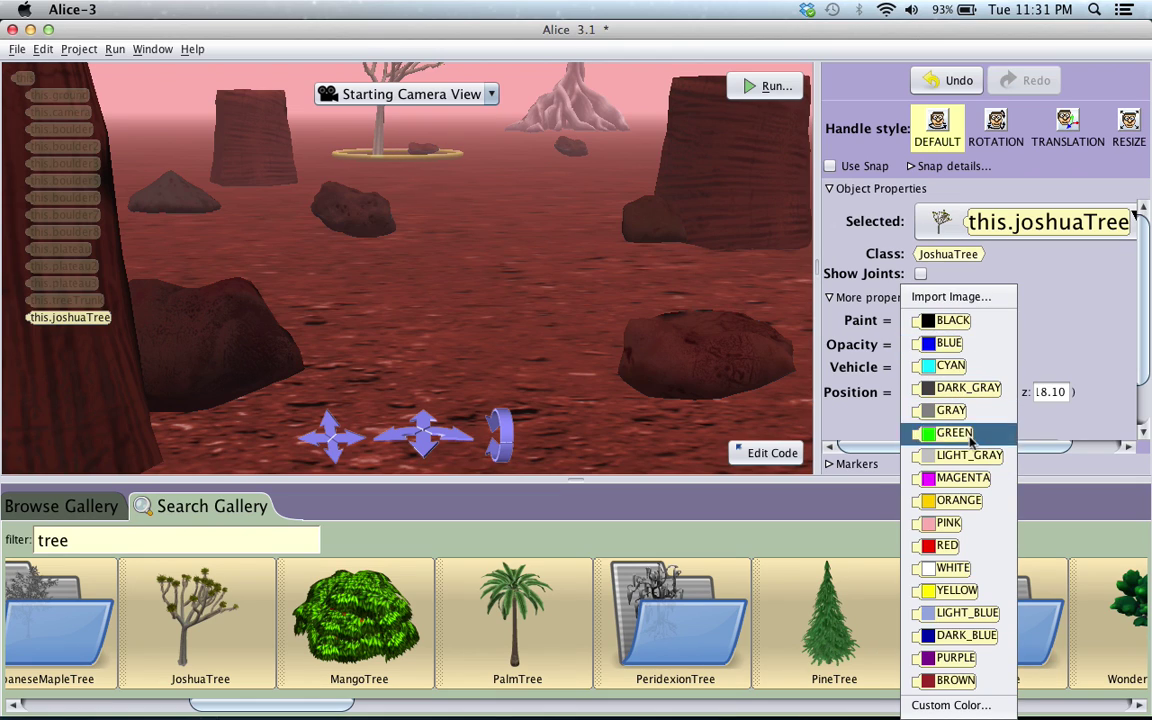
pyautogui.click(953, 683)
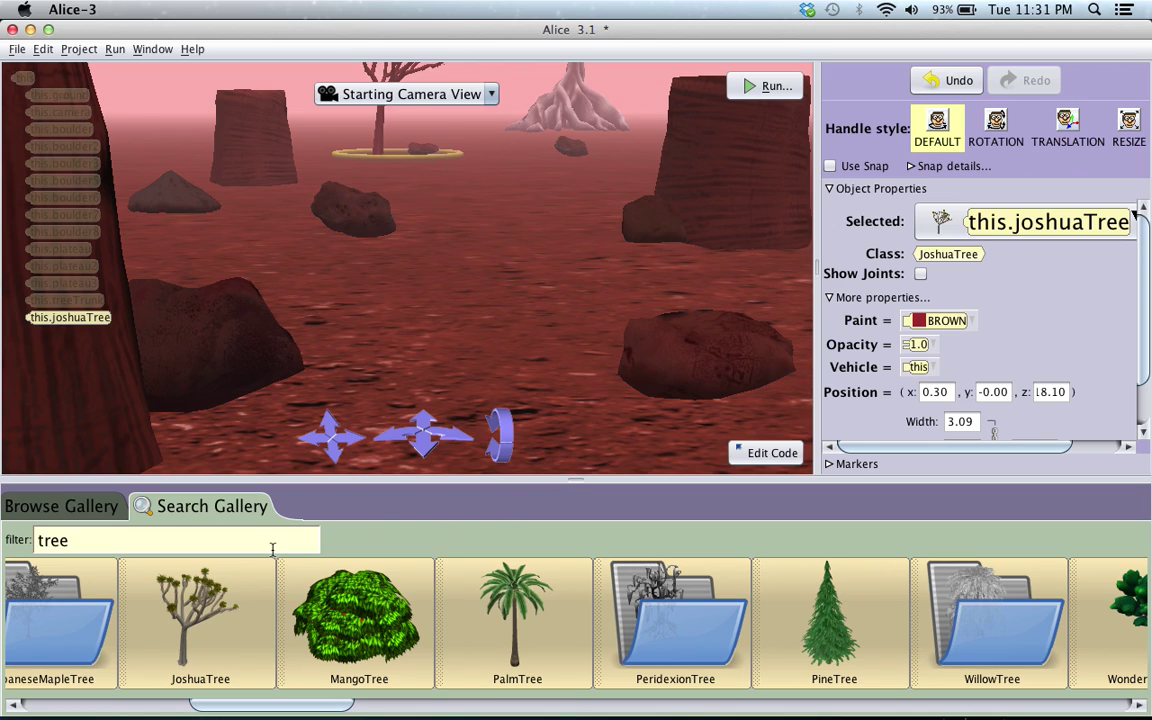
# Search the gallery for "alien" and clear the search term
pyautogui.moveTo(271, 545); pyautogui.dragTo(19, 545)
pyautogui.write('alien')
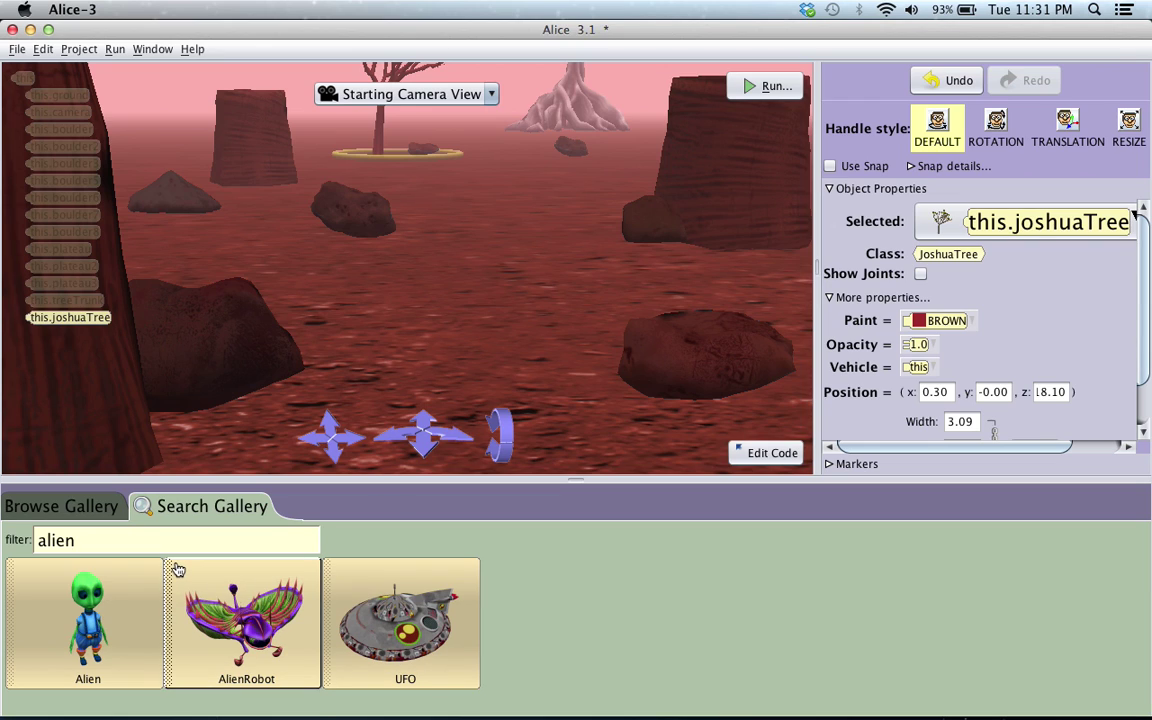
pyautogui.press('BackSpace')
pyautogui.press('BackSpace')
pyautogui.press('BackSpace')
pyautogui.press('BackSpace')
pyautogui.press('BackSpace')
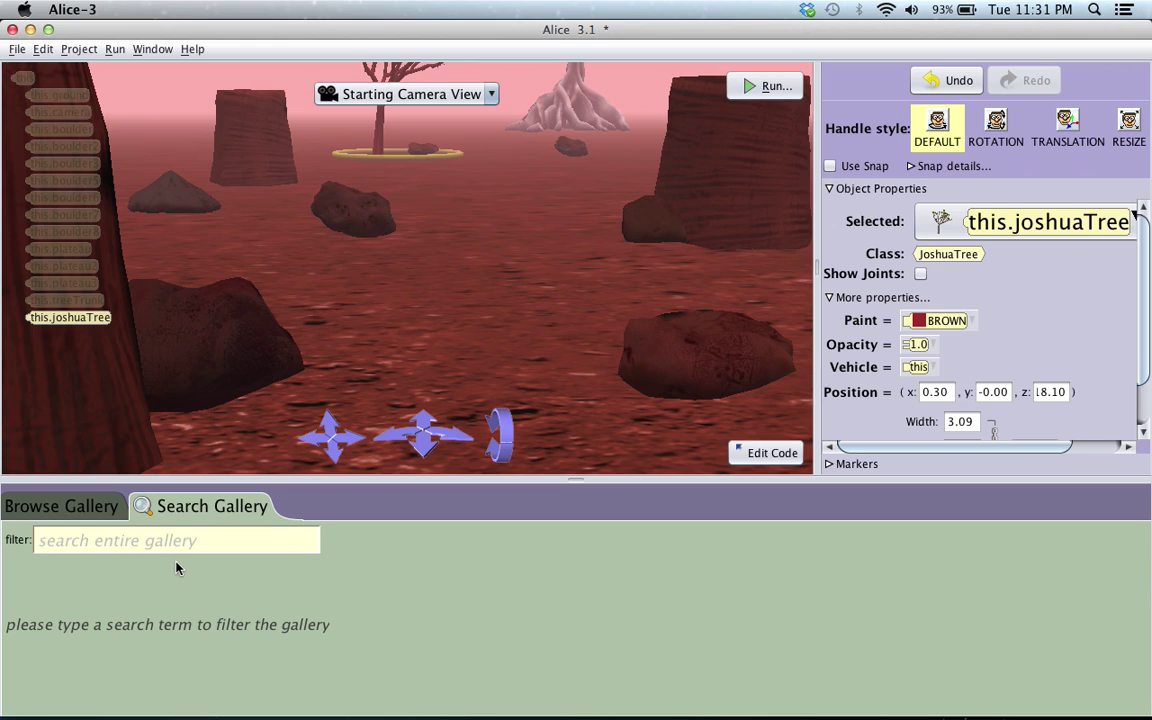
# Search the gallery for "rover" and add a RedRover between the front boulders, at about x -0.35, z -2.60, keeping the name redRover
pyautogui.write('rov')
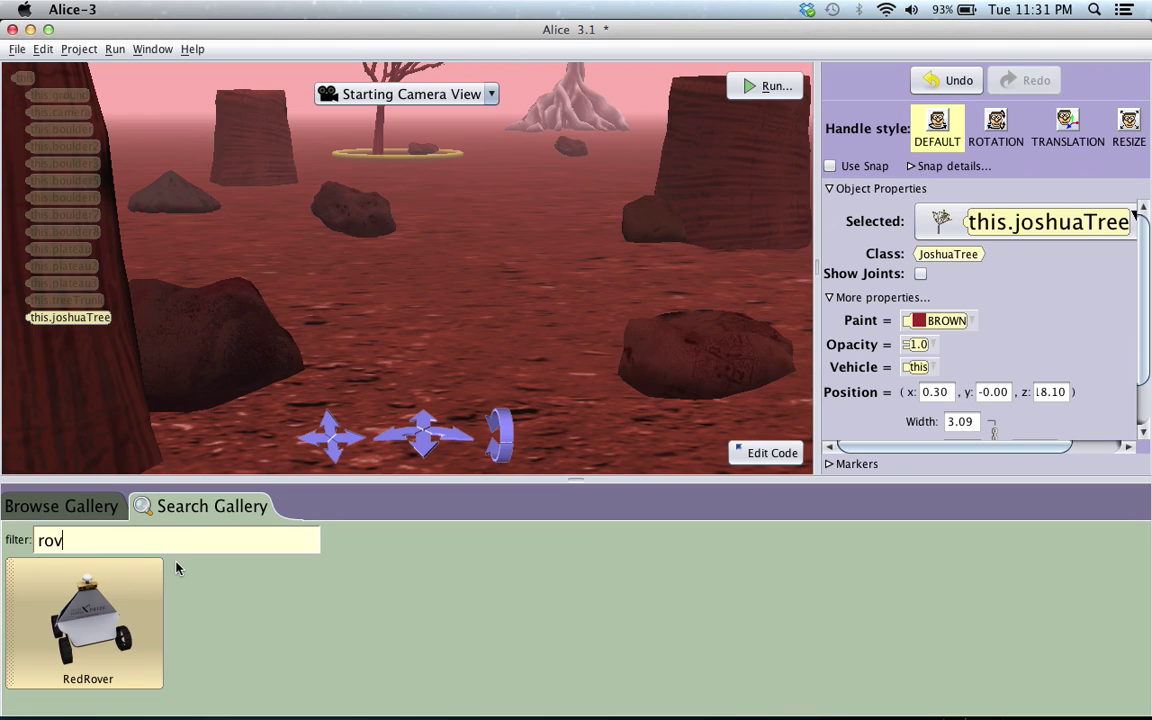
pyautogui.write('er')
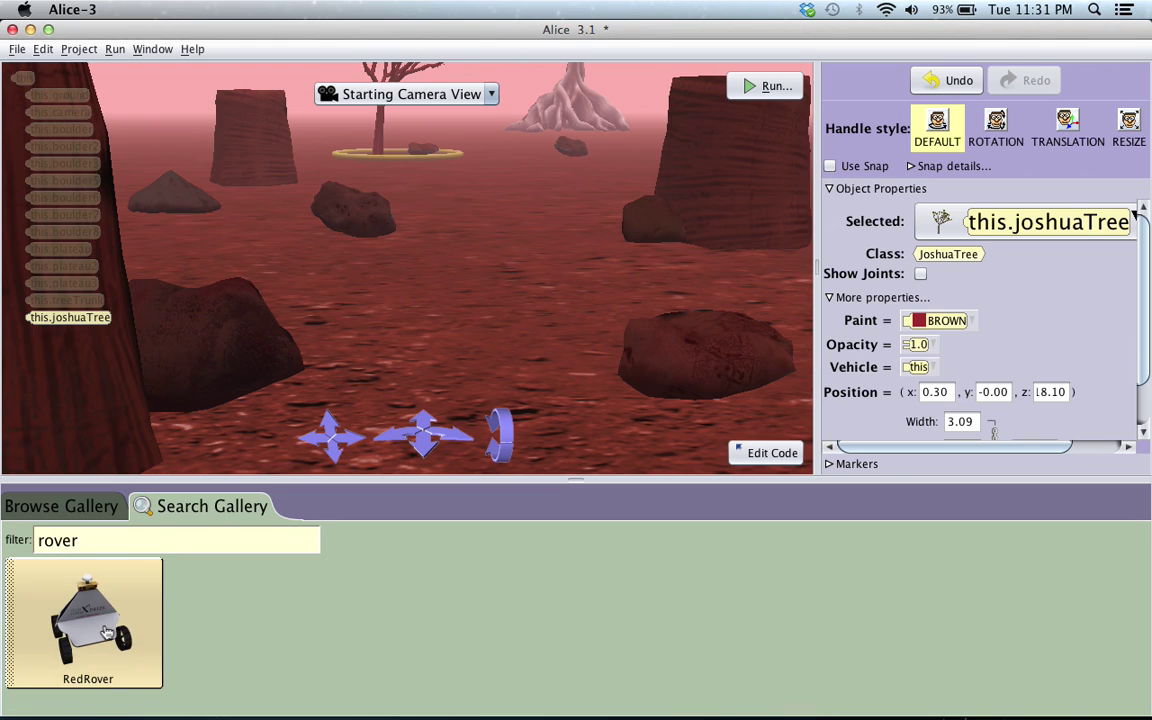
pyautogui.moveTo(107, 632); pyautogui.dragTo(460, 348)
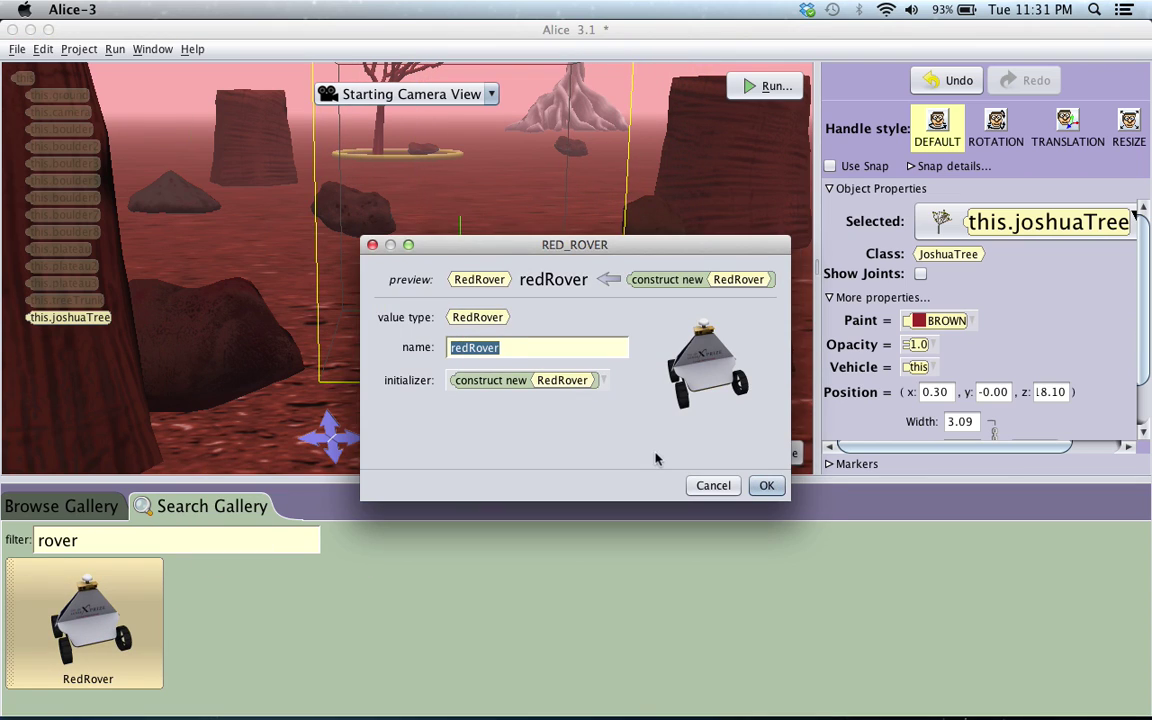
pyautogui.click(766, 485)
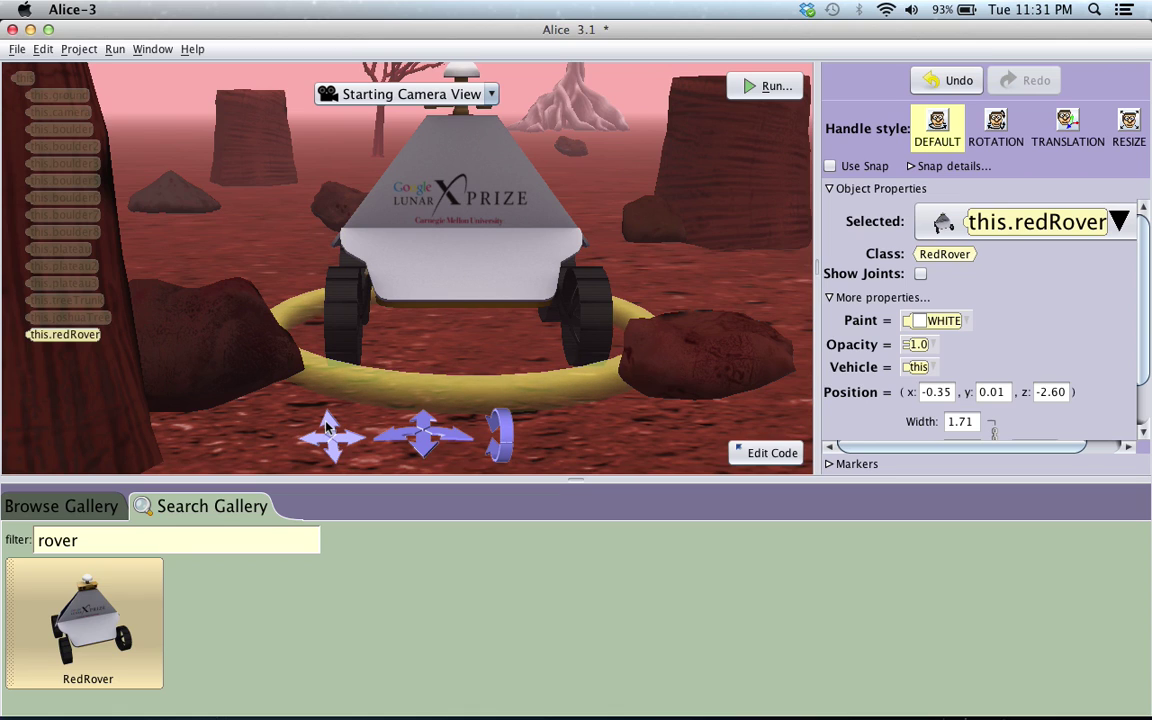
# Set the rover's width to 1 and move it toward the camera, to about x -0.29, z -3.77
pyautogui.moveTo(330, 425); pyautogui.dragTo(390, 320)
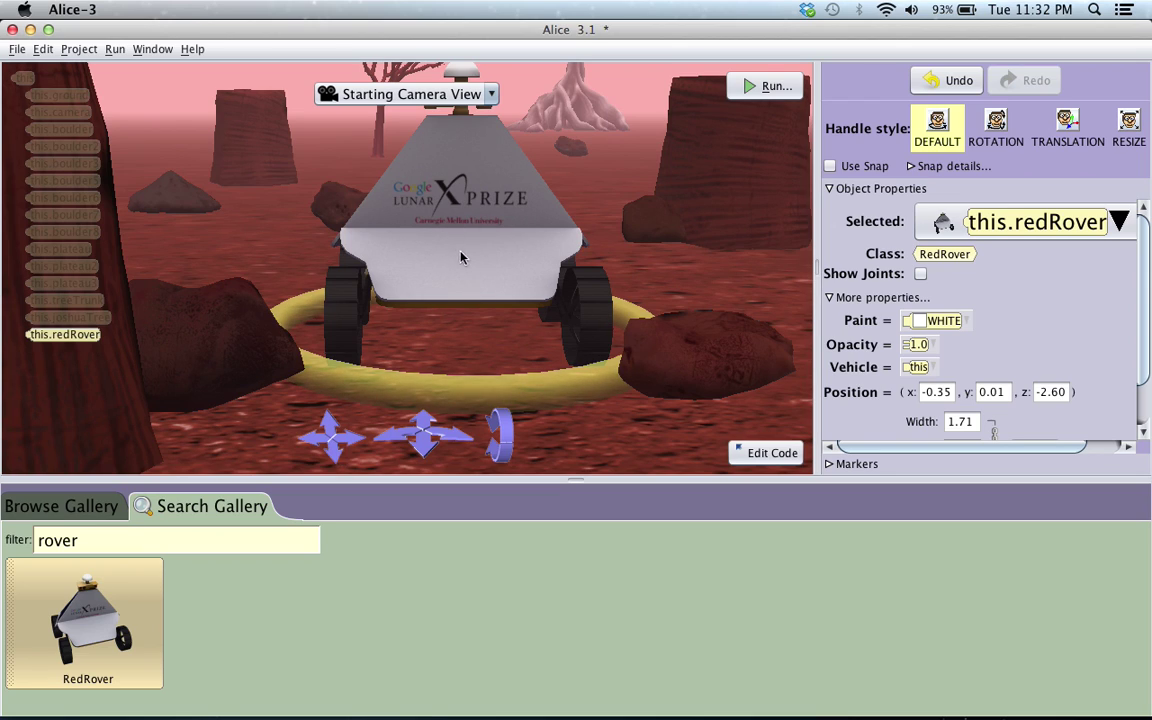
pyautogui.scroll(-3, 1045, 372)
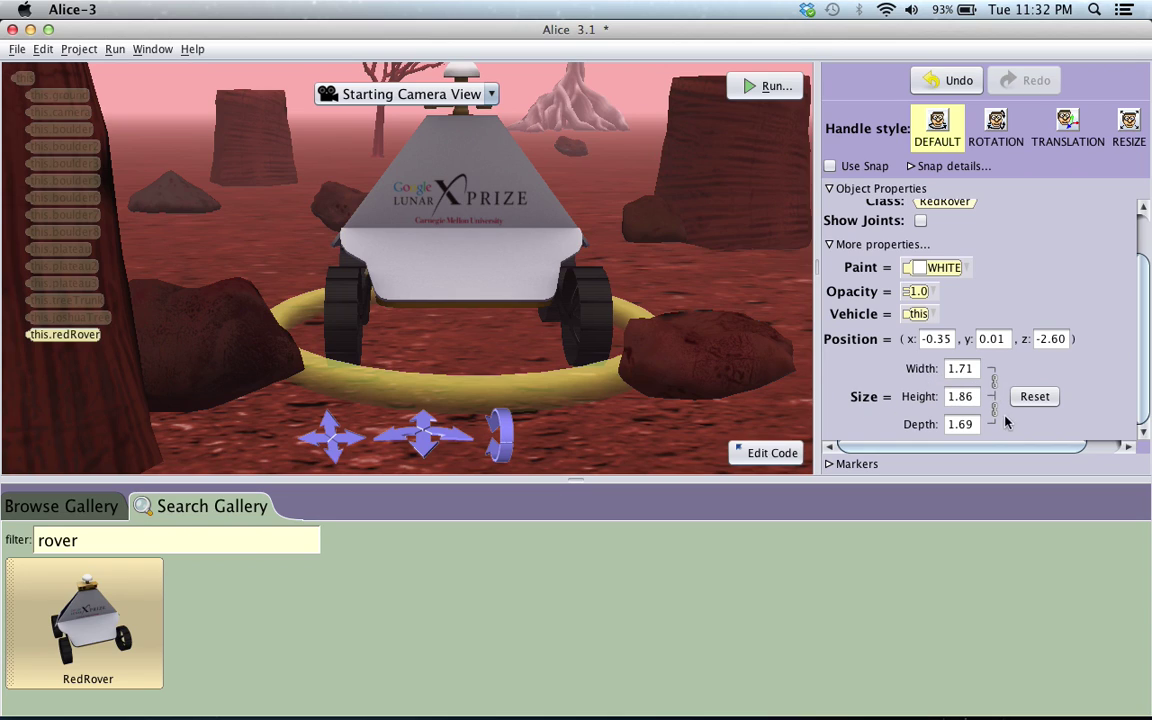
pyautogui.doubleClick(975, 370)
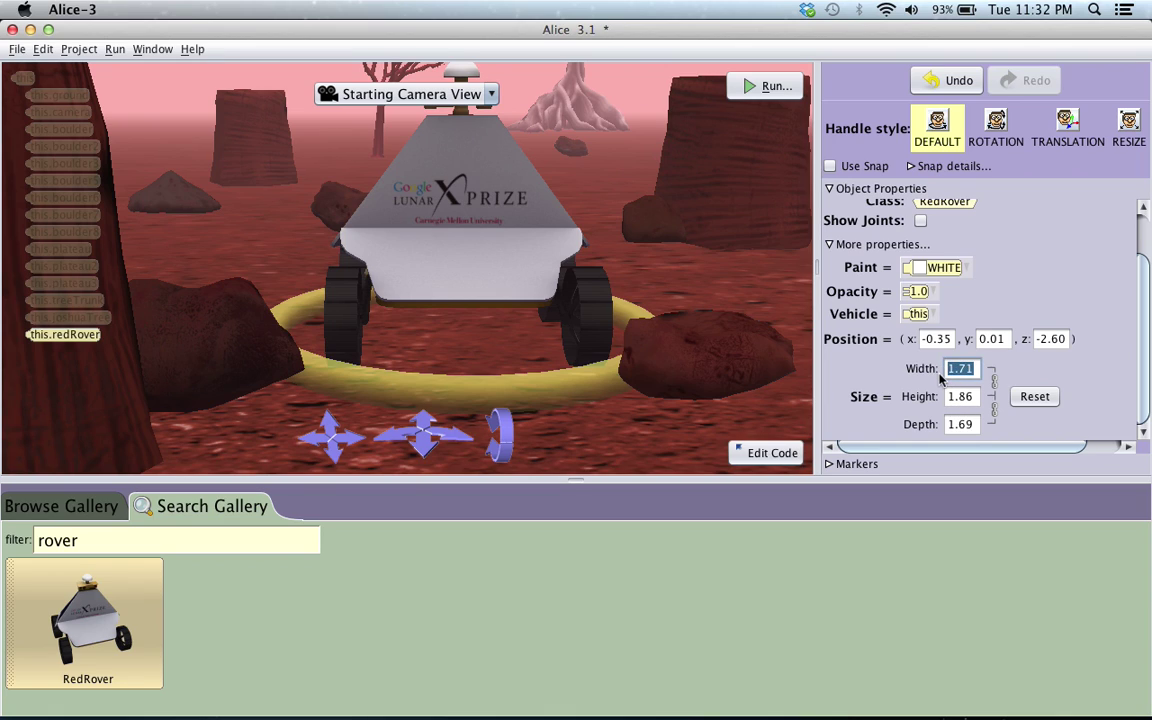
pyautogui.write('1')
pyautogui.press('Return')
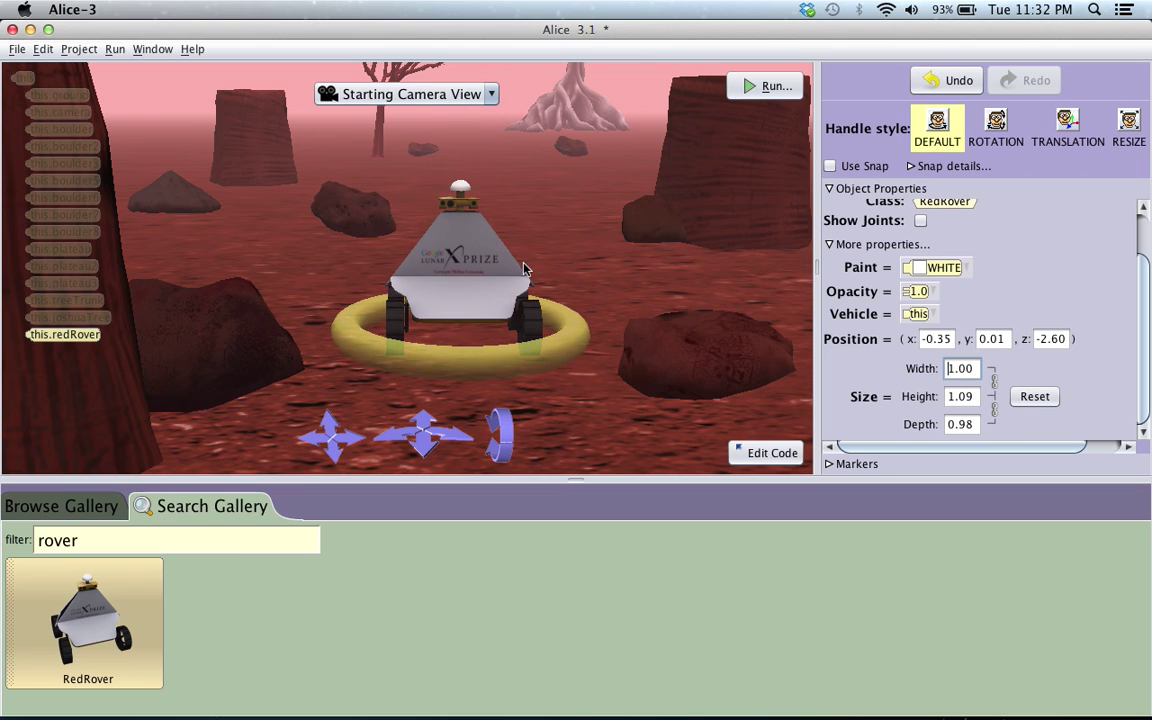
pyautogui.moveTo(470, 300); pyautogui.dragTo(472, 360)
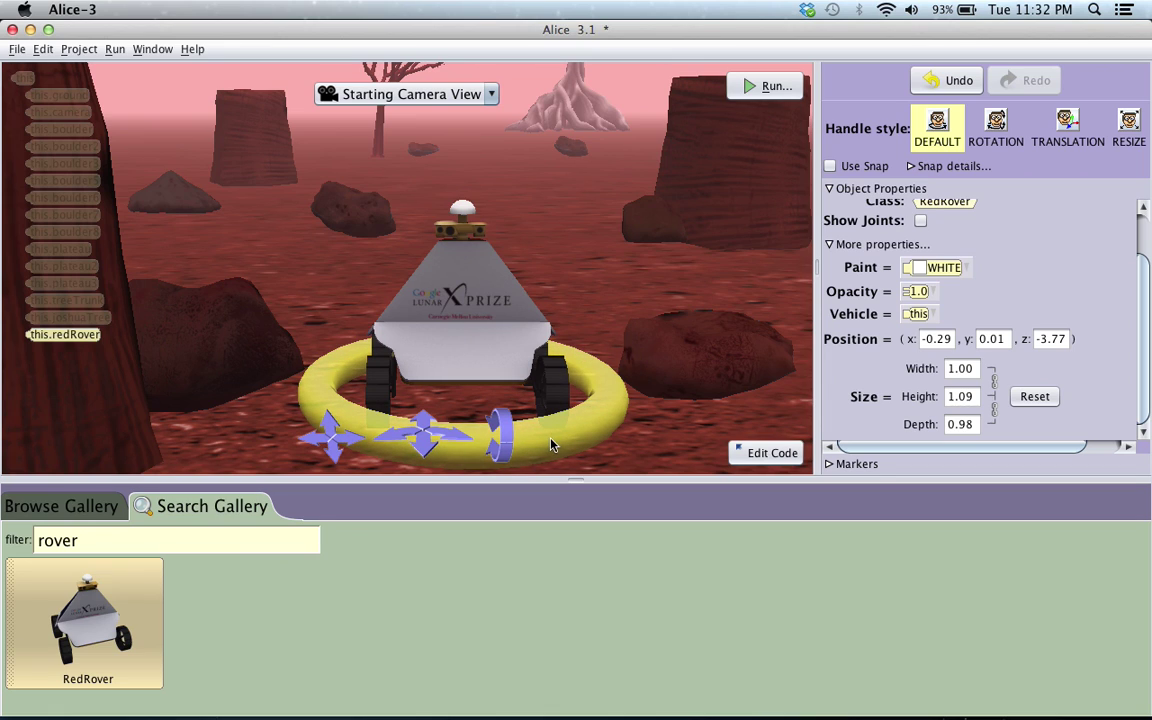
# Try rotating the rover freehand about its vertical axis and undo the rotation
pyautogui.moveTo(545, 446); pyautogui.dragTo(545, 446)
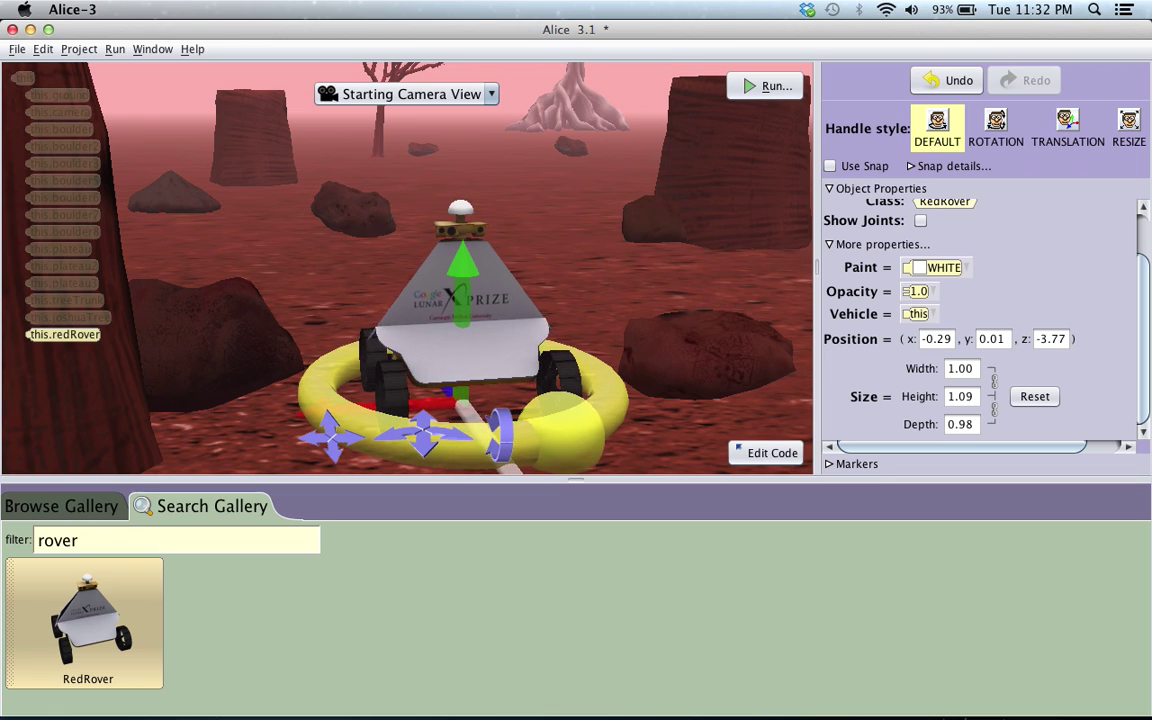
pyautogui.moveTo(600, 400); pyautogui.dragTo(630, 400)
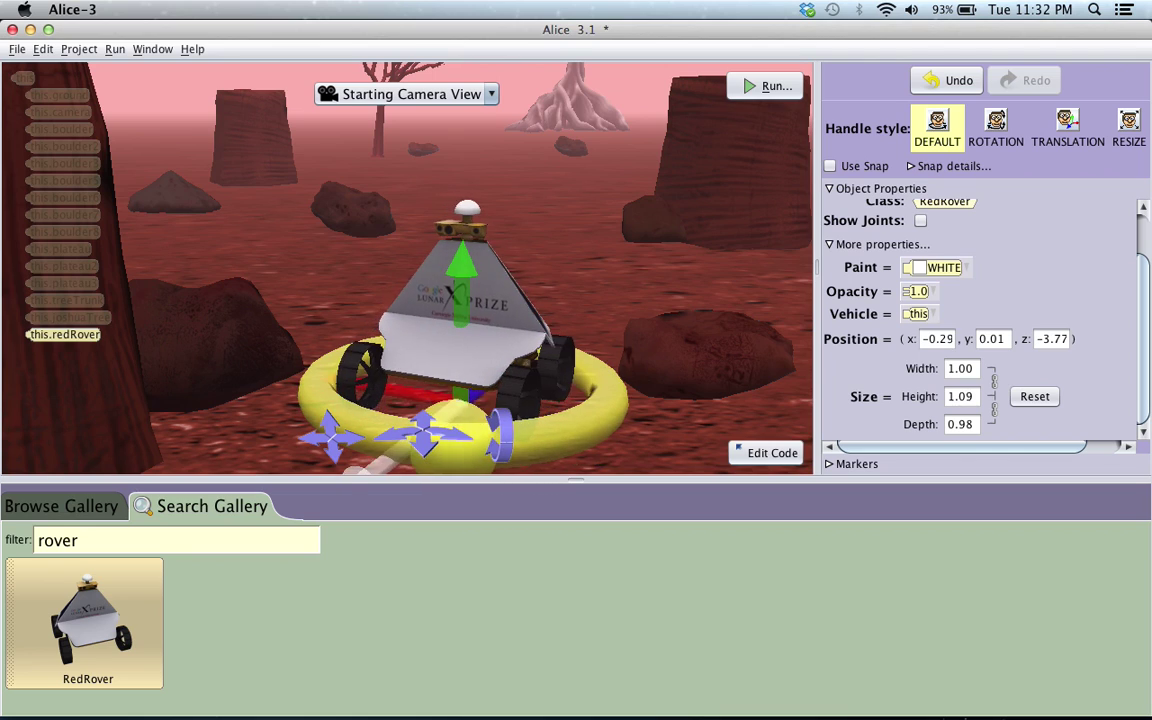
pyautogui.moveTo(492, 452)
pyautogui.mouseDown()
pyautogui.moveTo(525, 452)
pyautogui.moveTo(492, 452)
pyautogui.mouseUp()
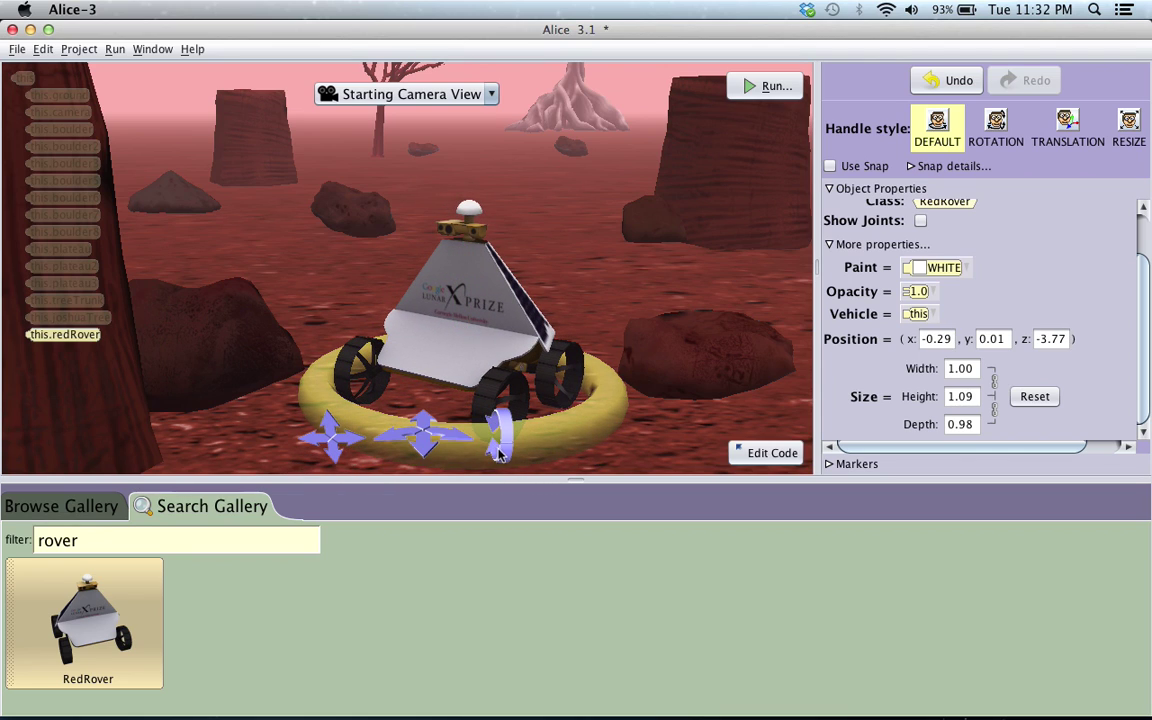
pyautogui.press('super+z')
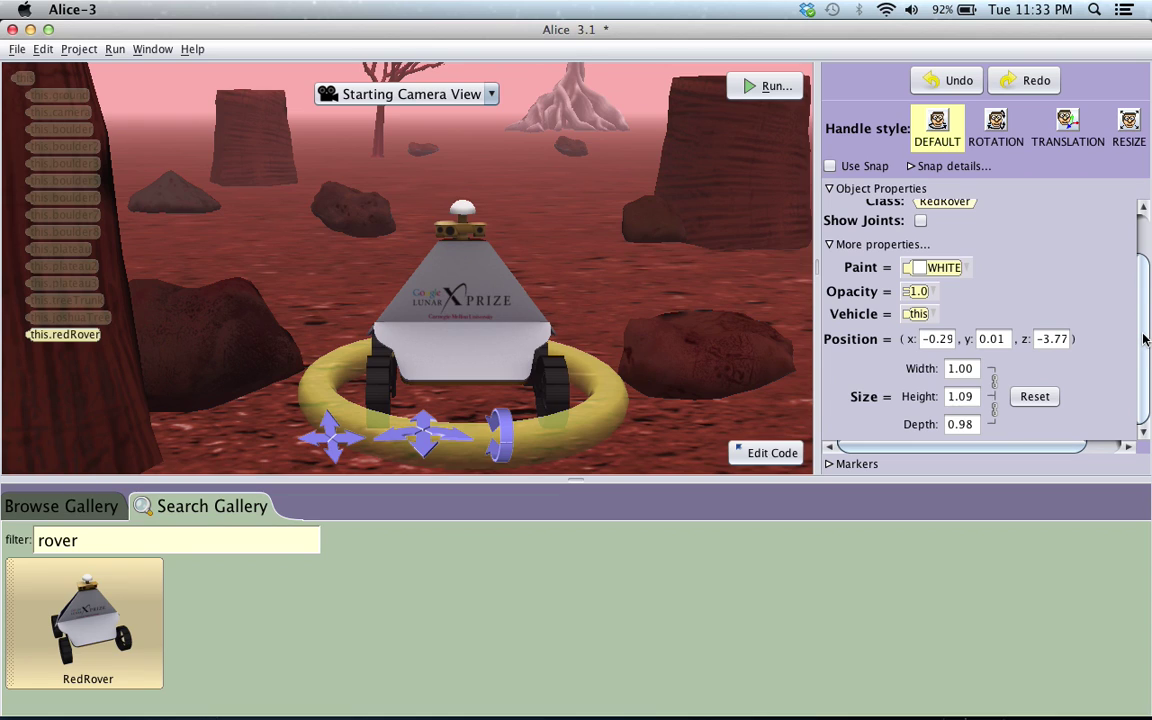
# Turn the rover RIGHT by 0.5 with its turn procedure so that it faces away from the camera
pyautogui.scroll(2, 1031, 300)
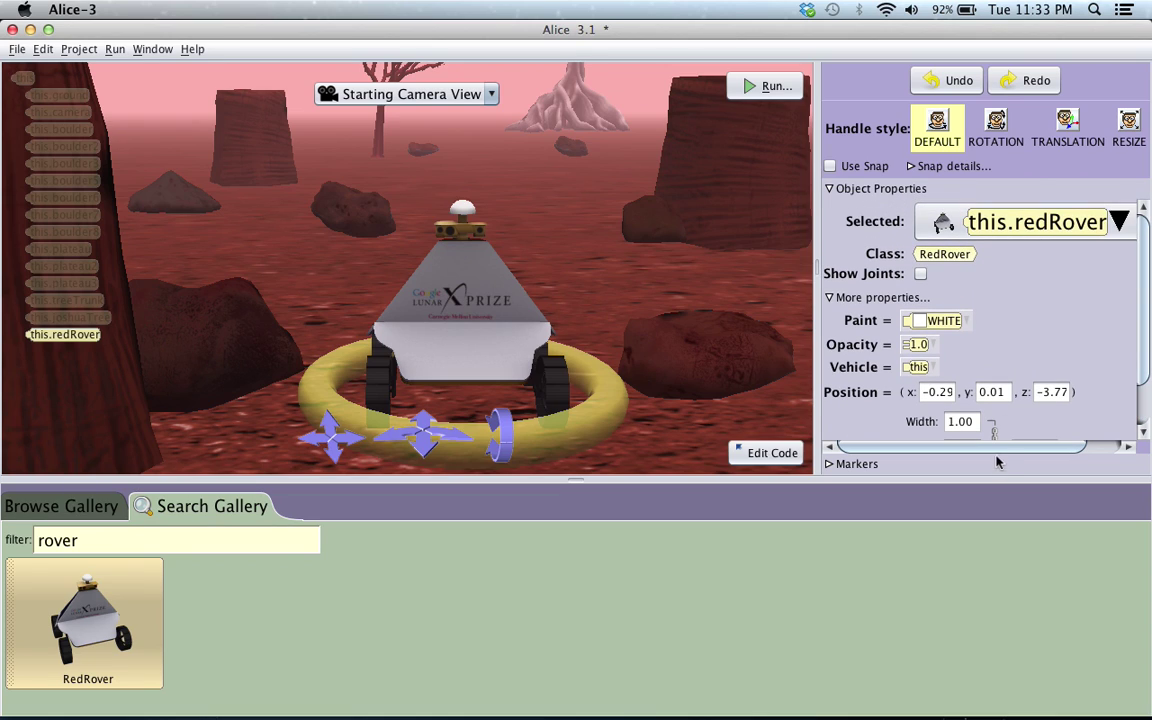
pyautogui.hscroll(3, 1015, 452)
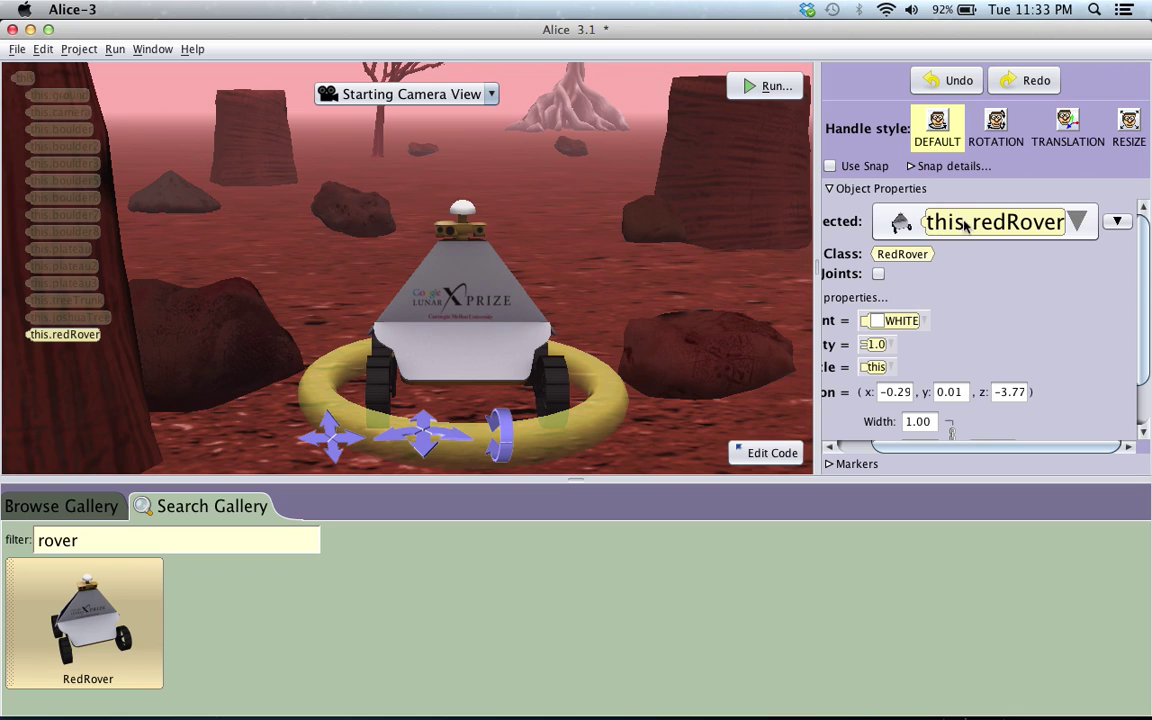
pyautogui.click(1118, 222)
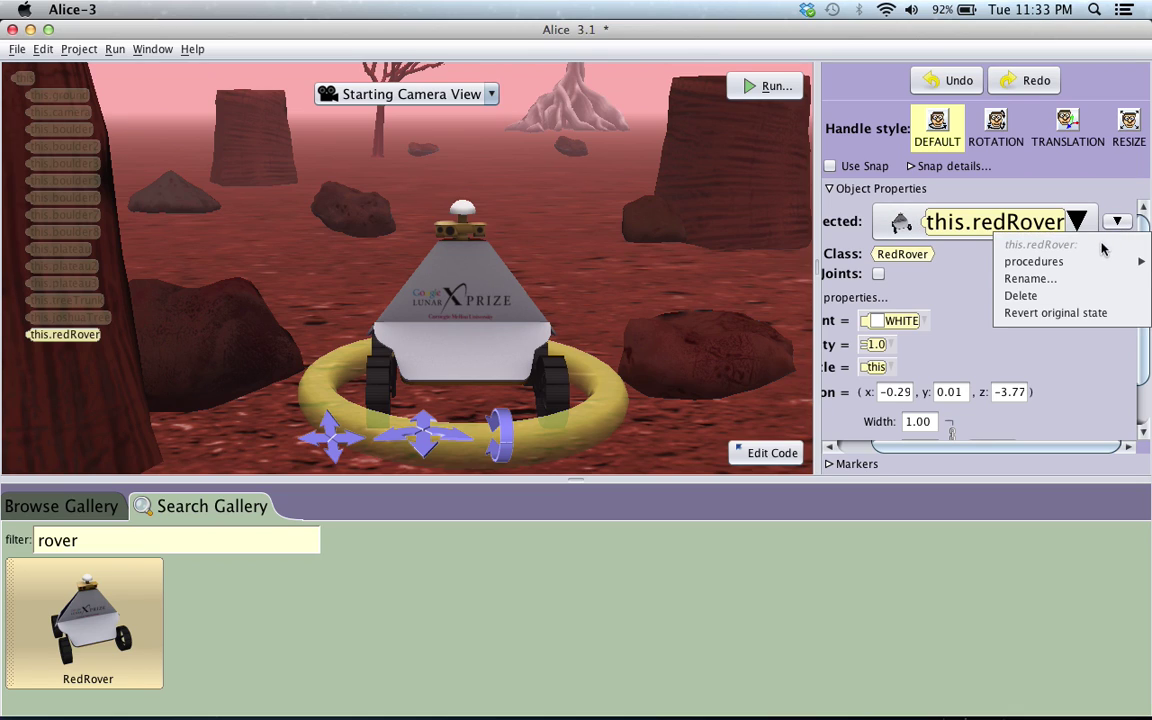
pyautogui.moveTo(1096, 264)
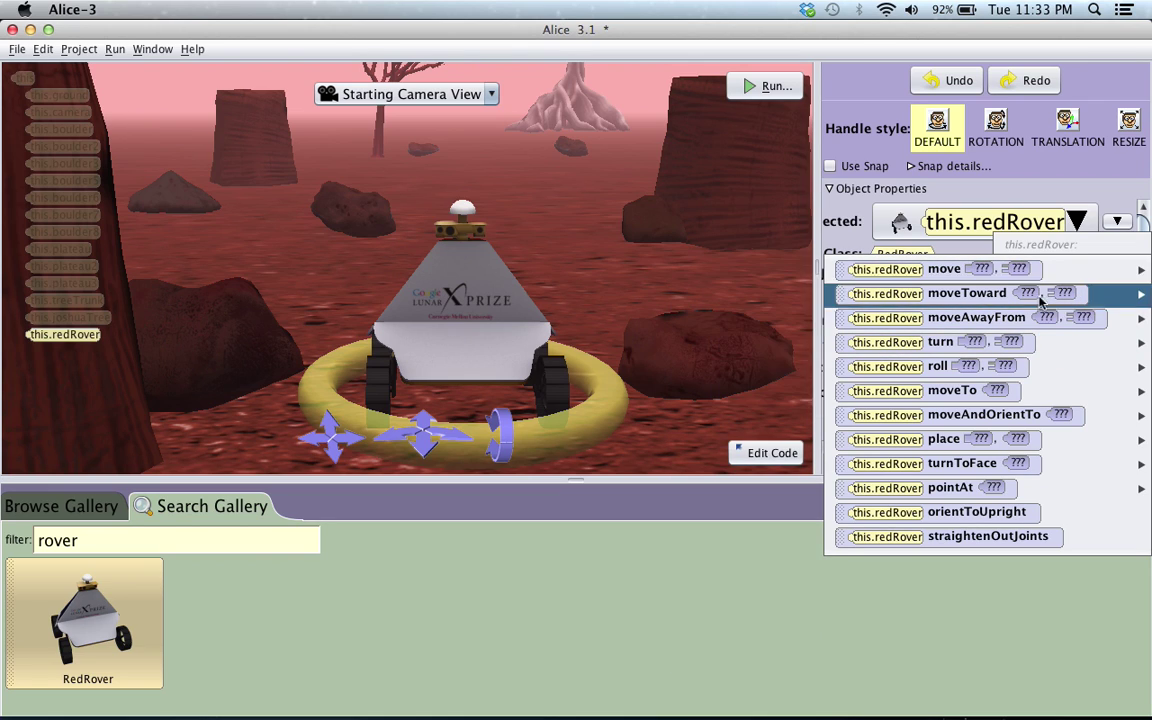
pyautogui.moveTo(1045, 345)
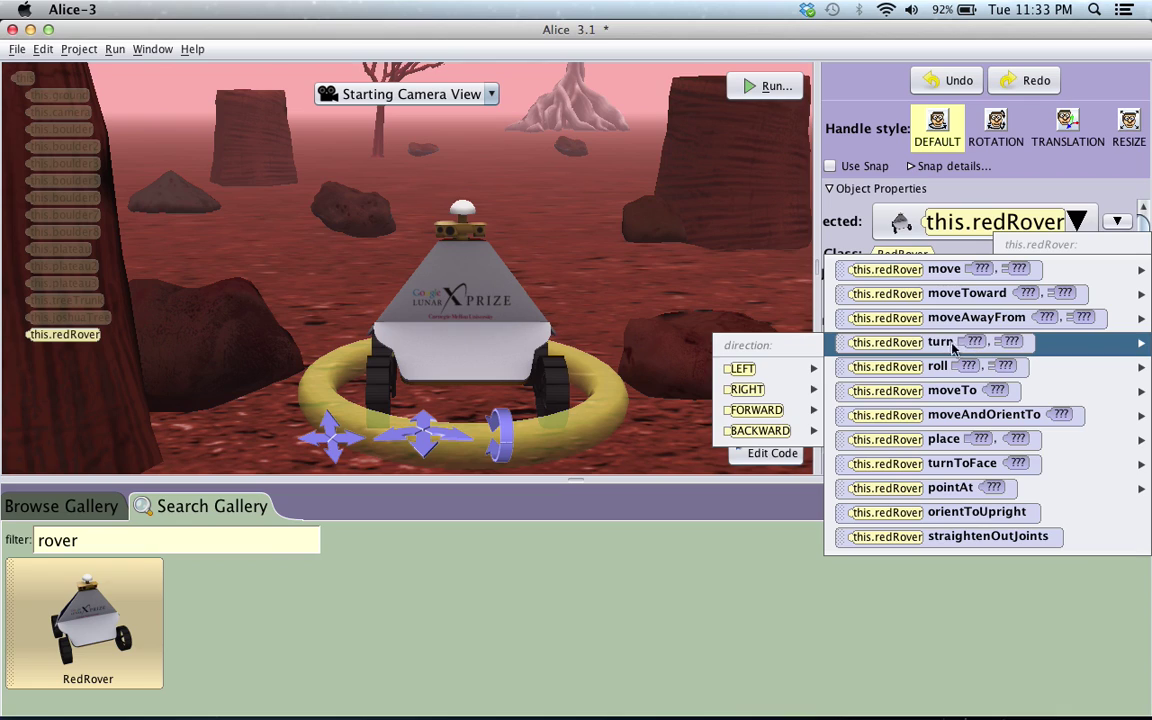
pyautogui.moveTo(795, 375)
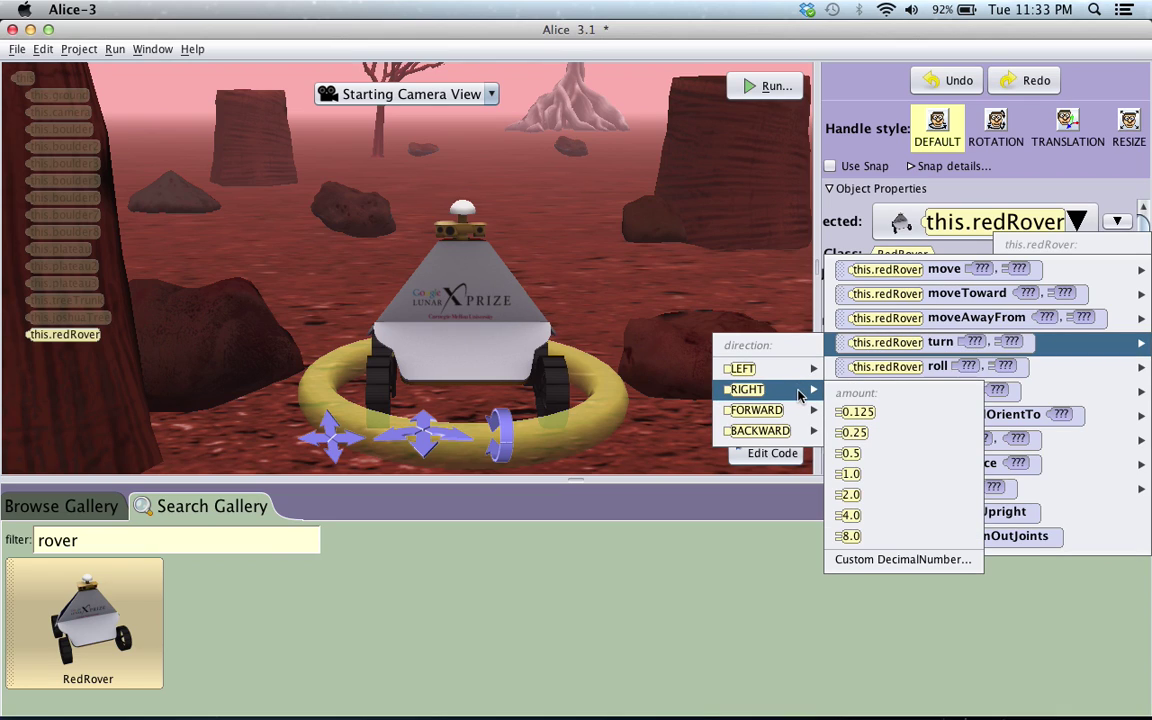
pyautogui.click(881, 463)
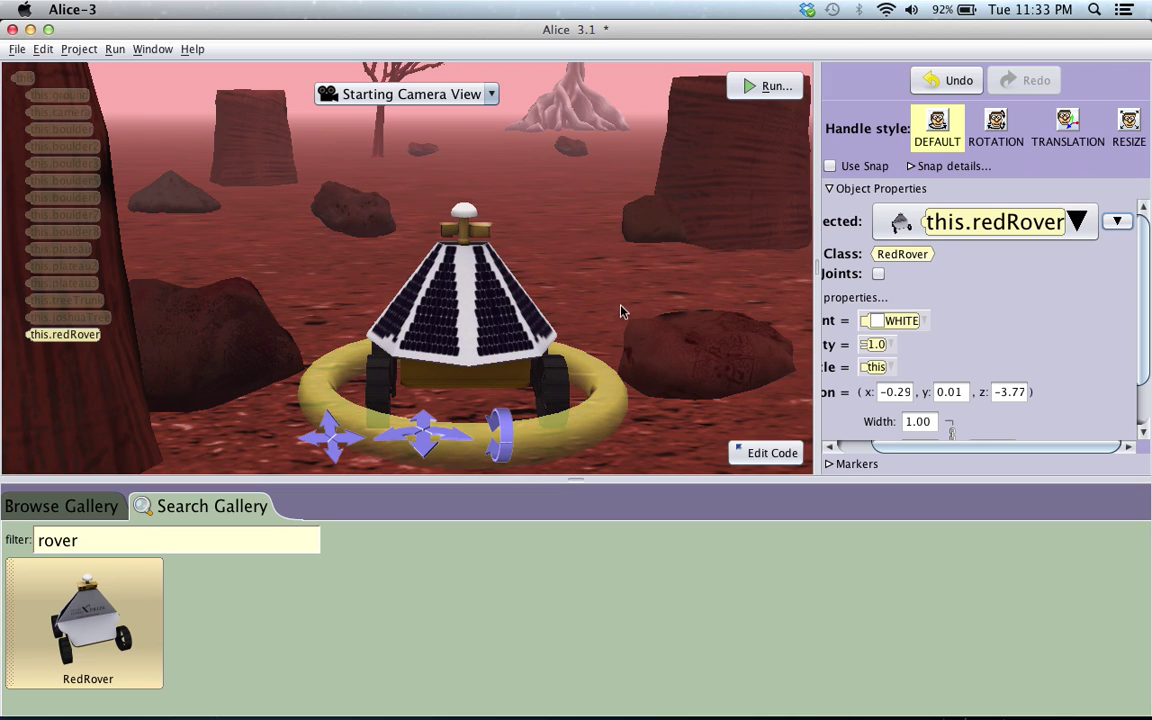
# Select boulder3 behind the rover and rotate it freehand with the default and rotation handles
pyautogui.click(585, 268)
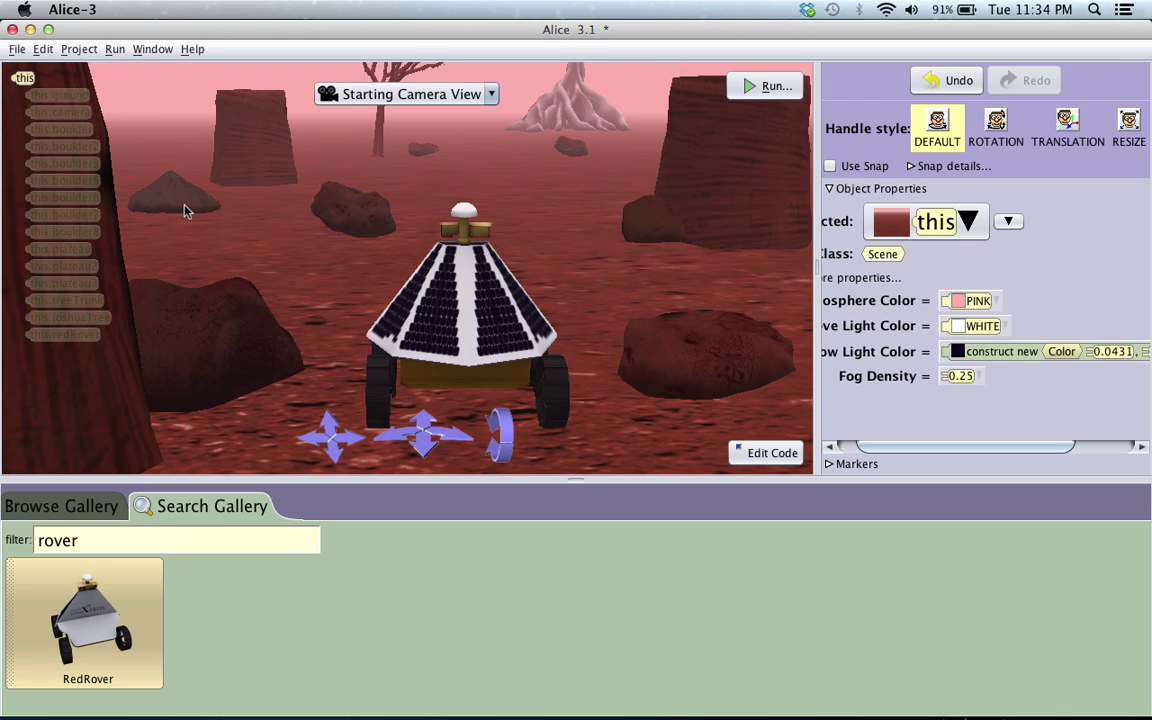
pyautogui.click(350, 213)
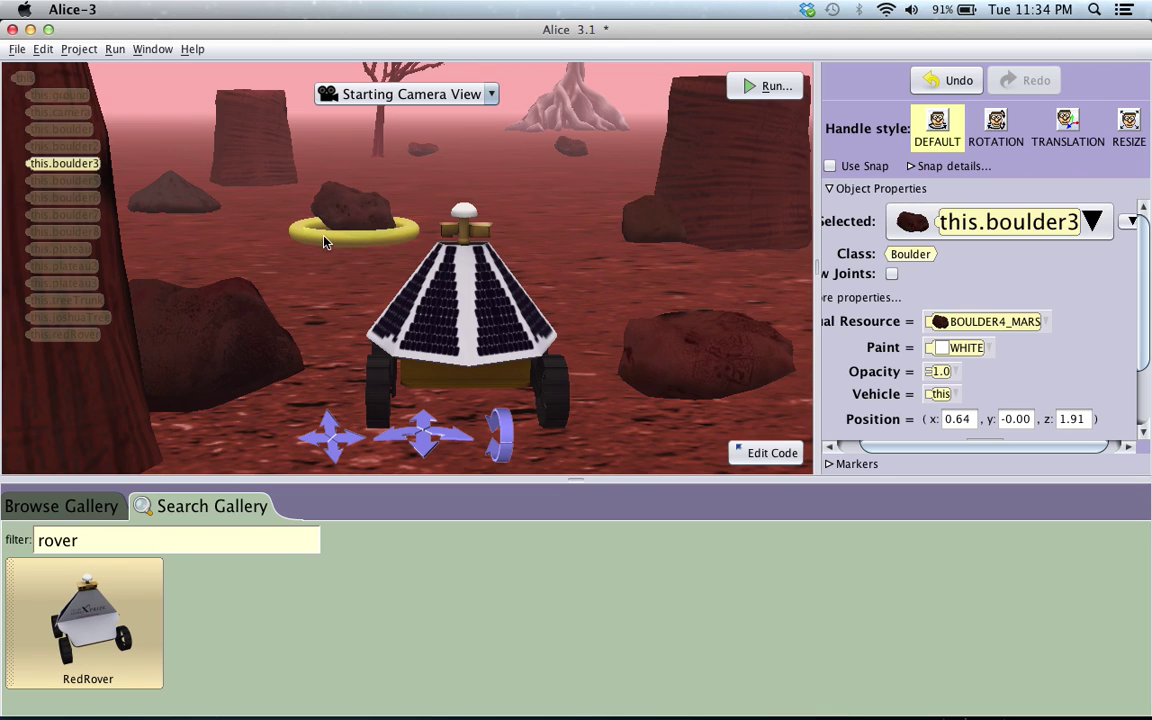
pyautogui.keyDown('shift'); pyautogui.moveTo(411, 237); pyautogui.dragTo(405, 240); pyautogui.keyUp('shift')
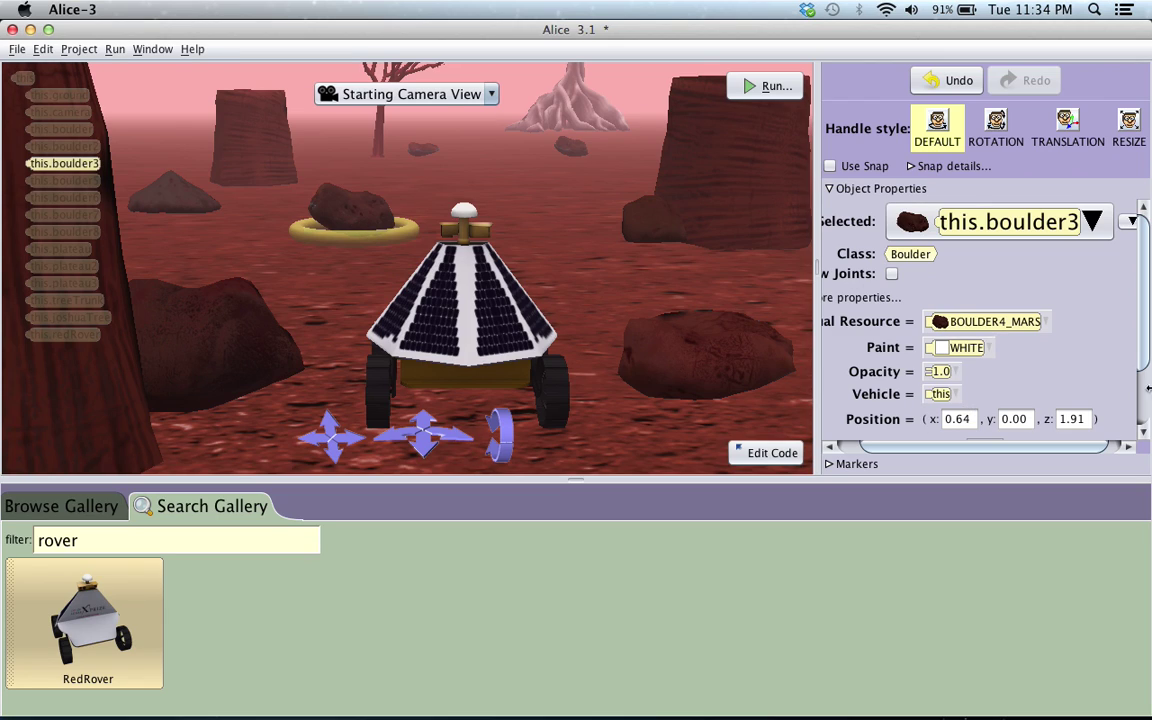
pyautogui.scroll(-3, 937, 323)
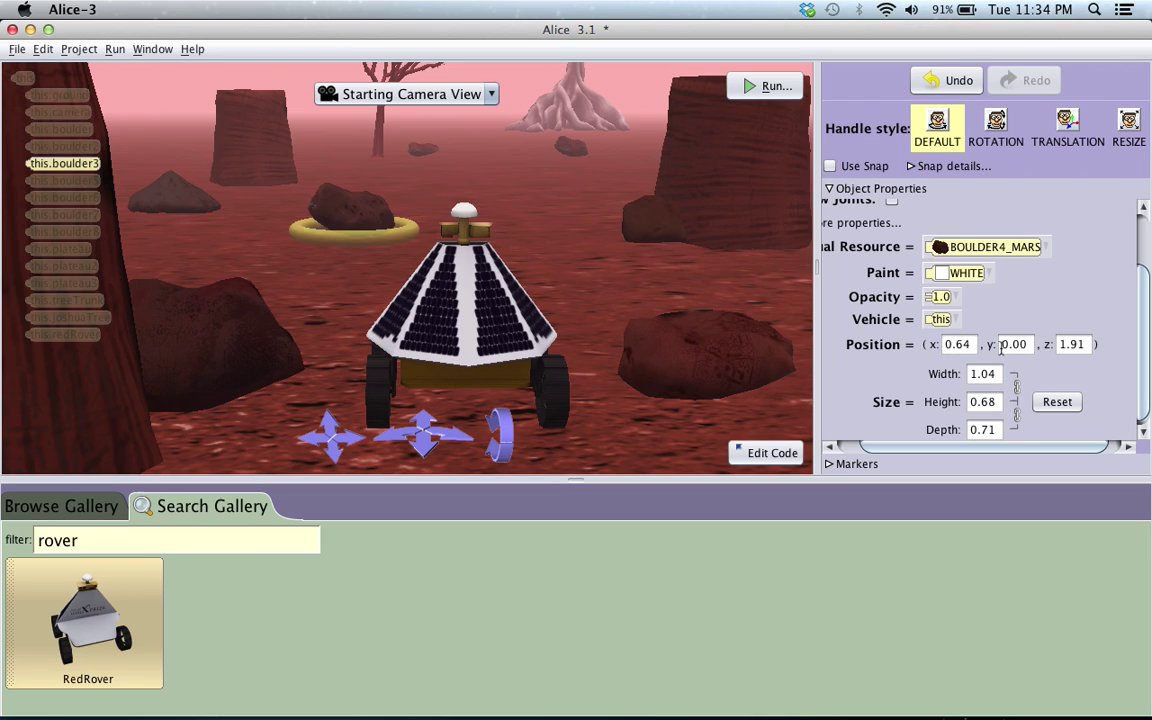
pyautogui.scroll(3, 1134, 358)
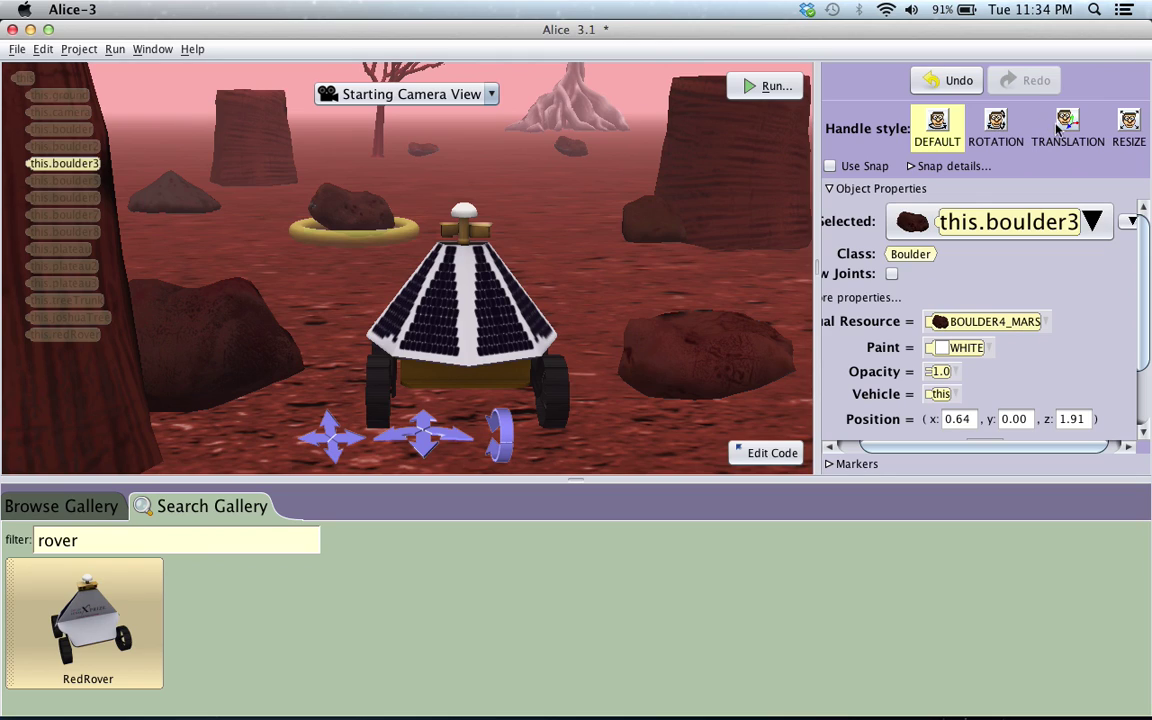
pyautogui.click(998, 121)
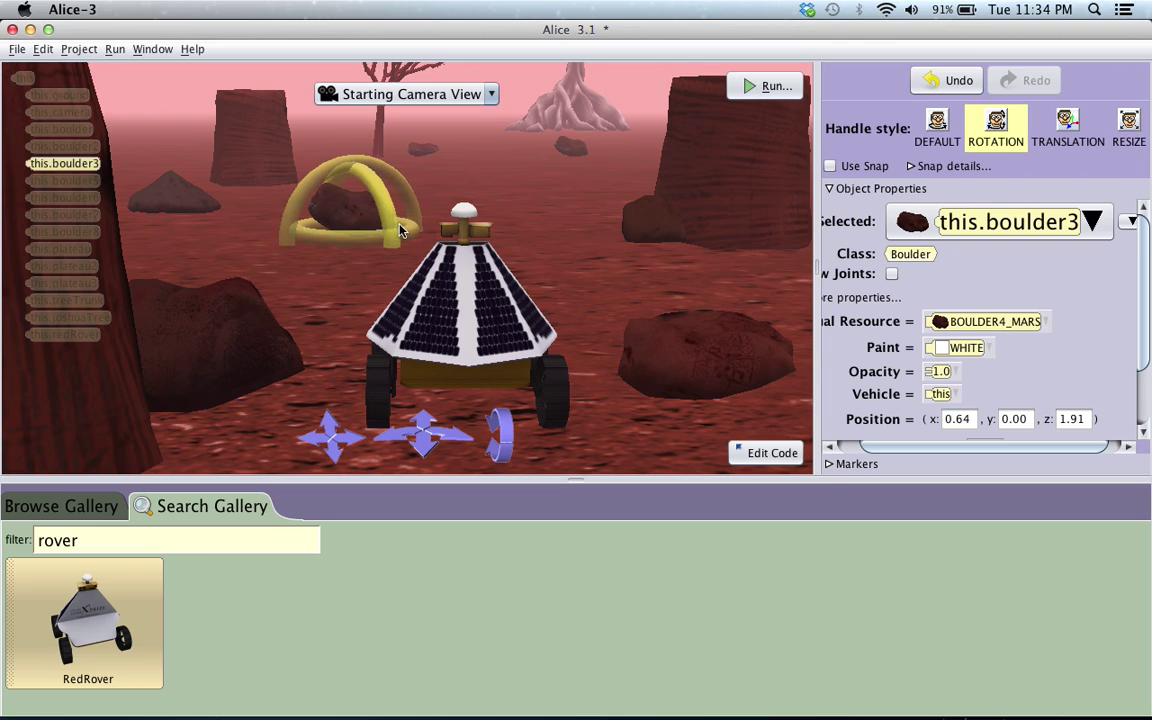
pyautogui.moveTo(370, 187); pyautogui.dragTo(303, 185)
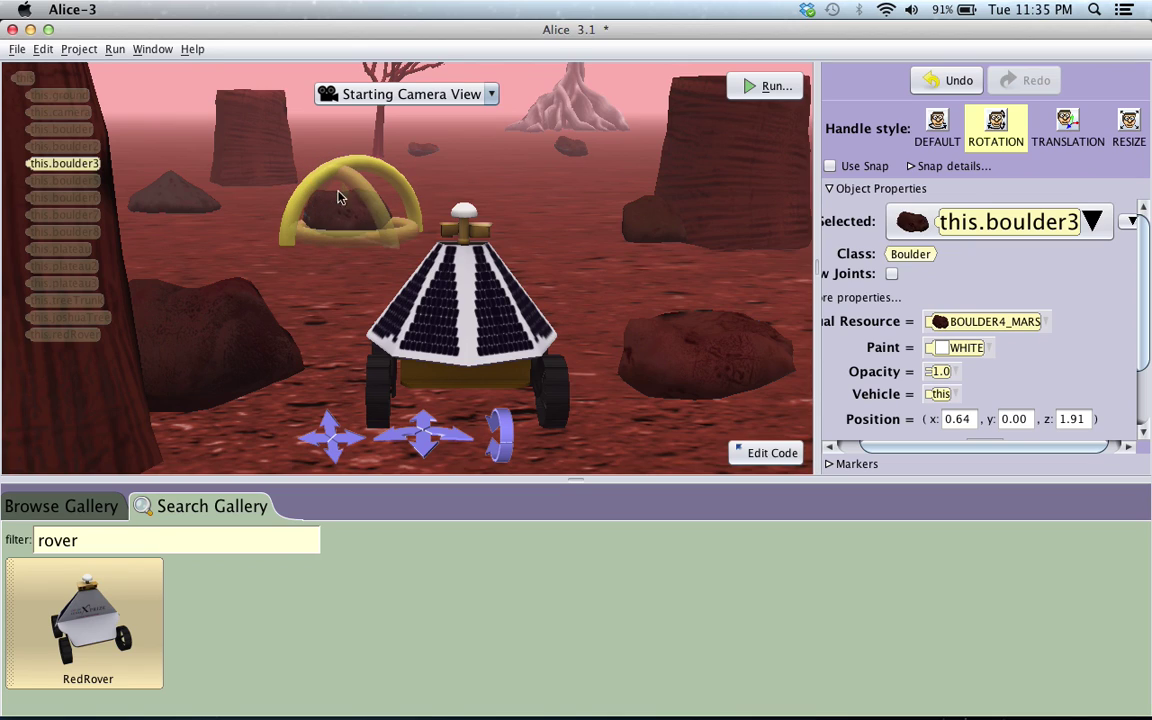
# Move boulder3 with the translation handles to about x 1.12, y -0.08, z 1.51
pyautogui.click(1065, 128)
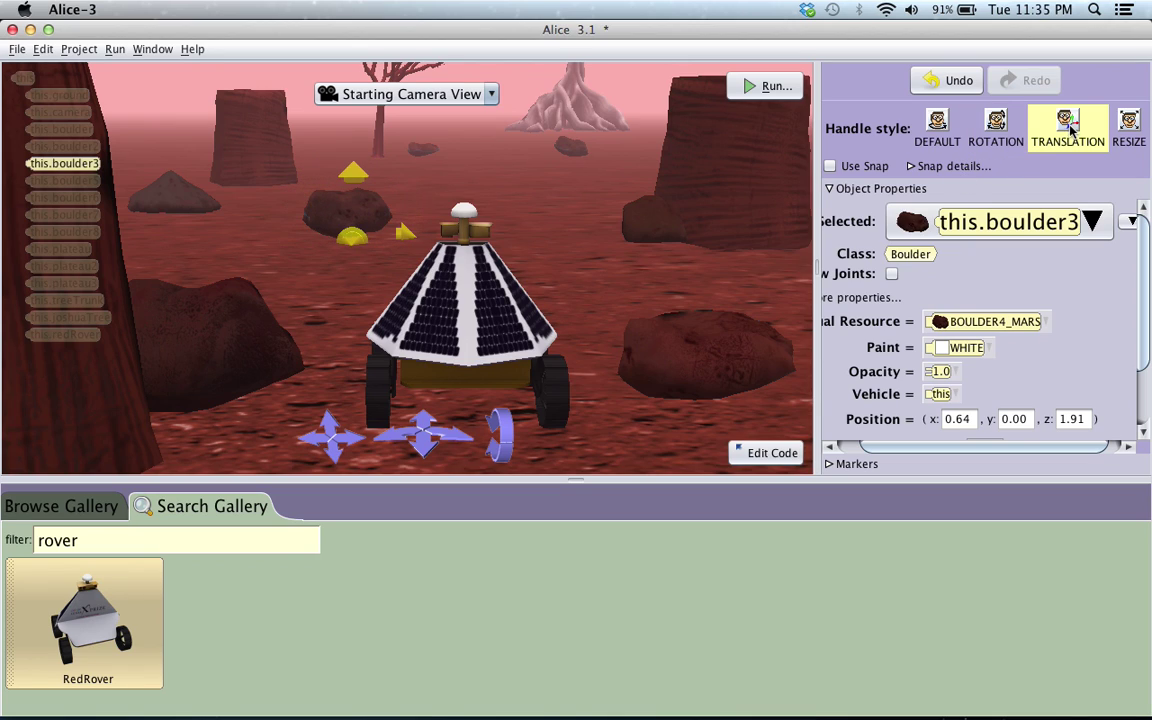
pyautogui.moveTo(351, 237); pyautogui.dragTo(338, 290)
pyautogui.moveTo(400, 240); pyautogui.dragTo(312, 188)
# Enlarge boulder3 slightly with the resize handle, to a width of about 1.09, and check its size properties
pyautogui.click(1129, 130)
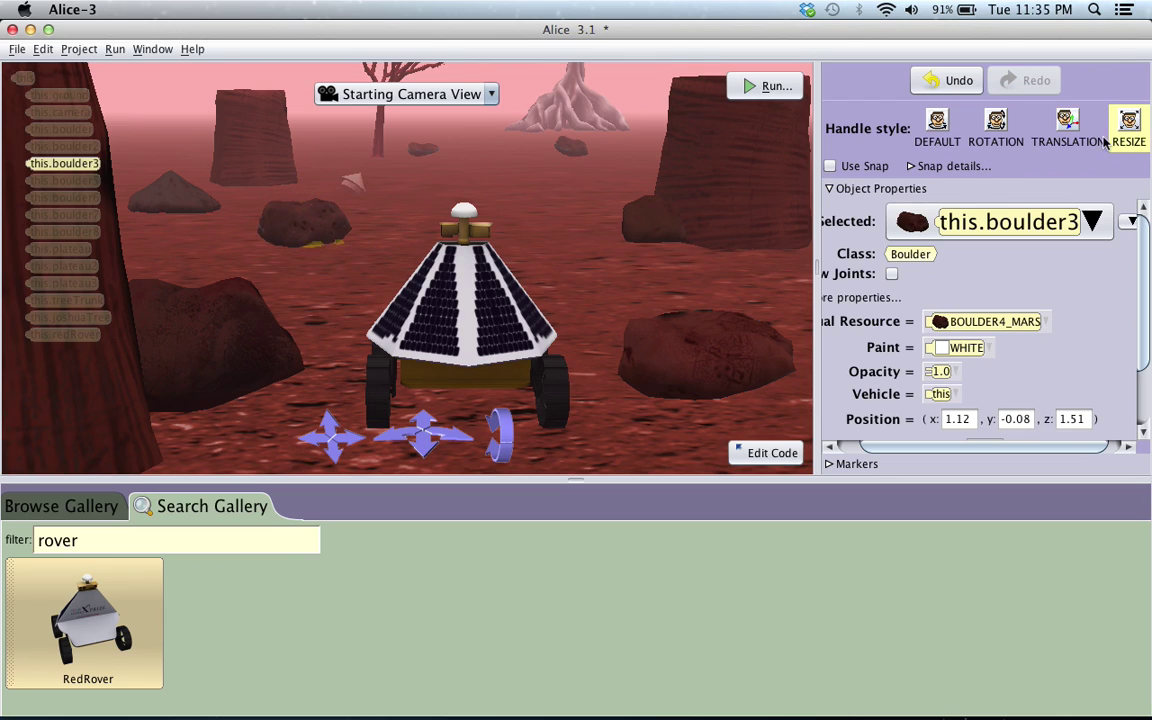
pyautogui.moveTo(346, 178)
pyautogui.mouseDown()
pyautogui.moveTo(337, 213)
pyautogui.moveTo(362, 189)
pyautogui.mouseUp()
pyautogui.scroll(-2, 1149, 382)
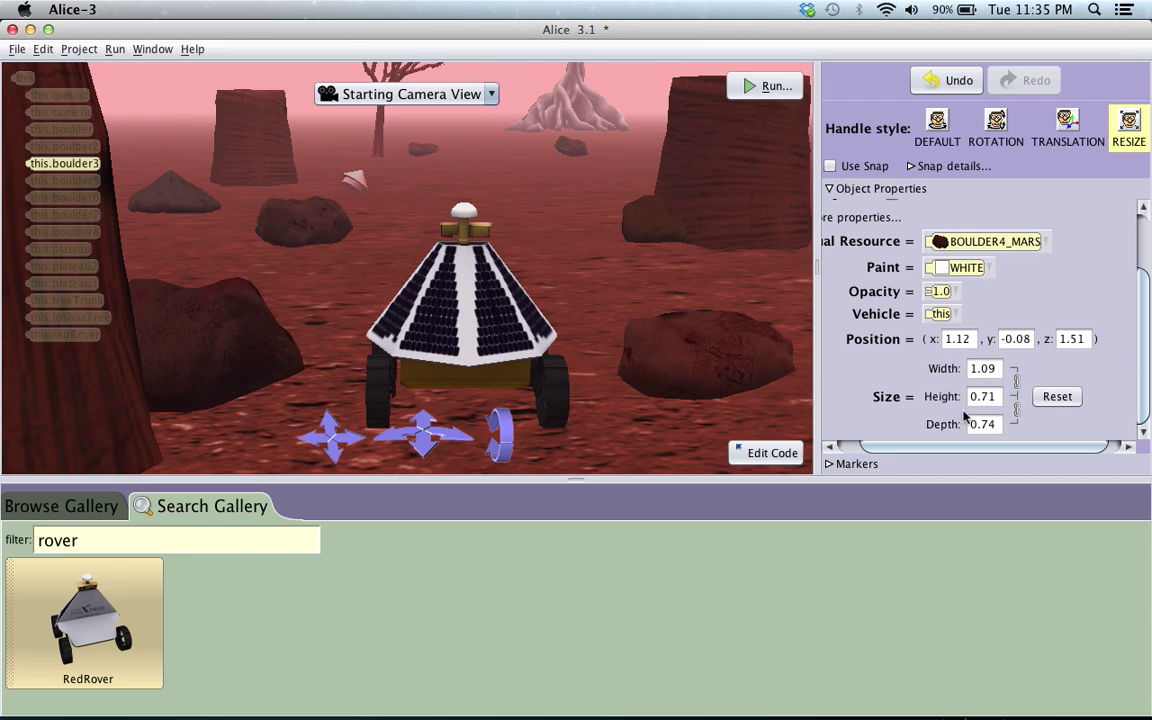
pyautogui.scroll(2, 1148, 287)
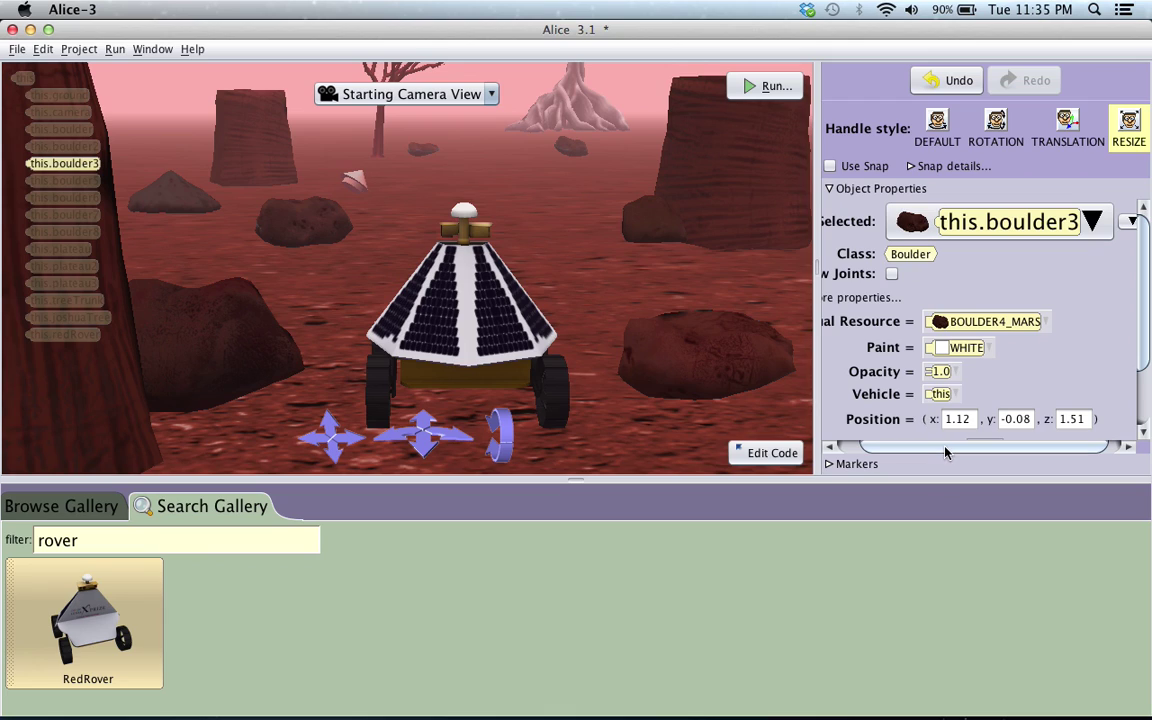
pyautogui.moveTo(937, 447); pyautogui.dragTo(913, 455)
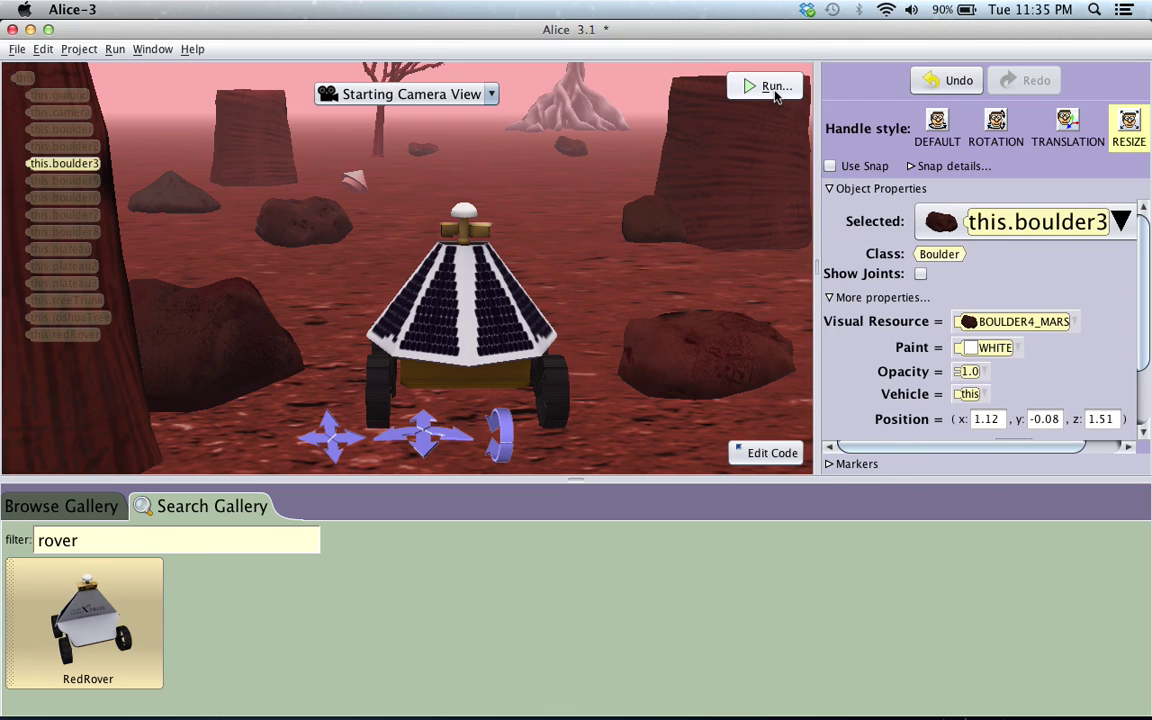